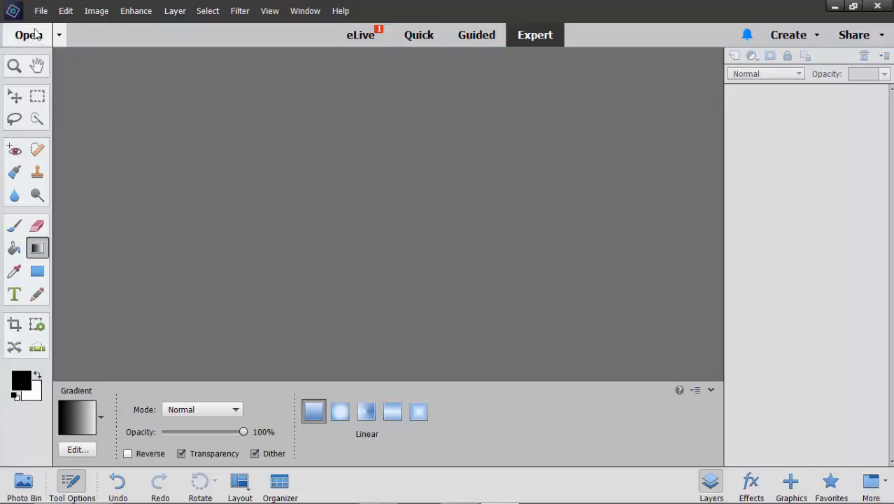
- Create a new blank document using the U.S. Paper preset at Letter size, 8.5 by 11 inches, with a white background
click(41, 11)
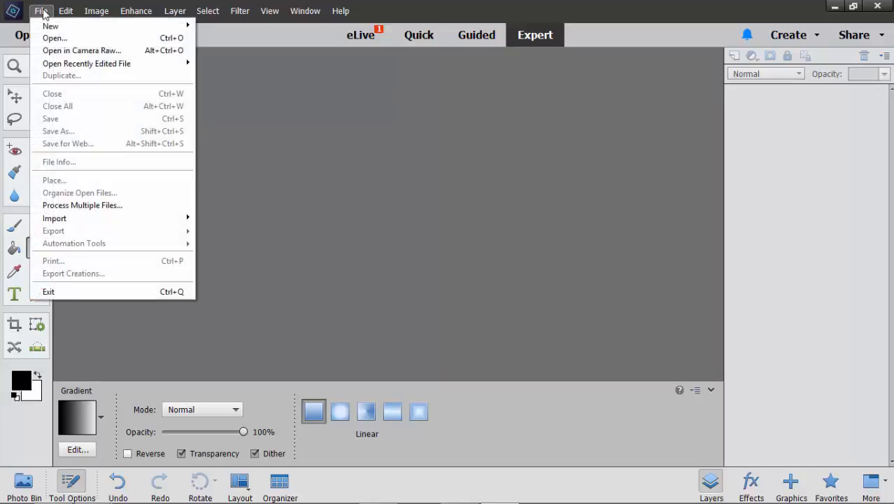
mouse_move(50, 27)
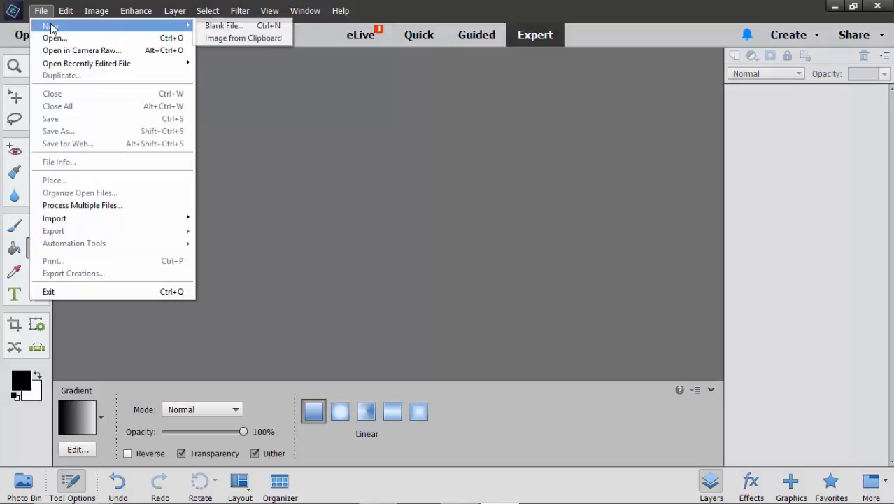
click(225, 30)
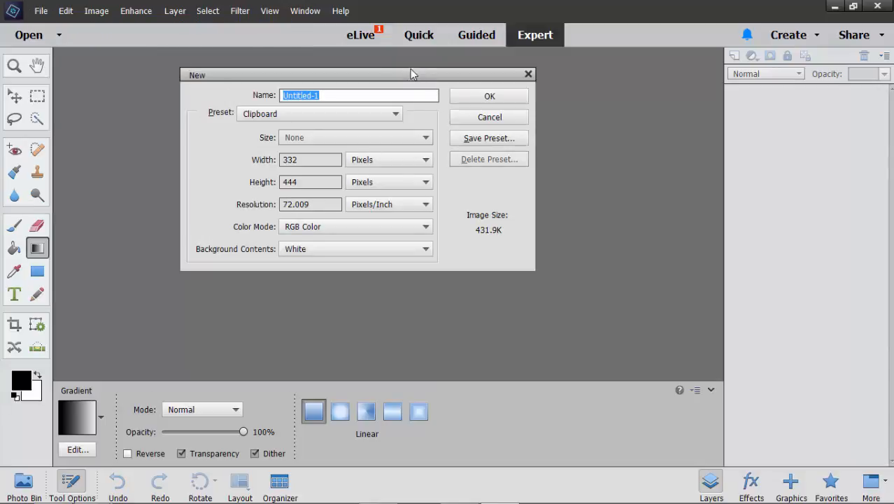
drag(408, 70, 475, 97)
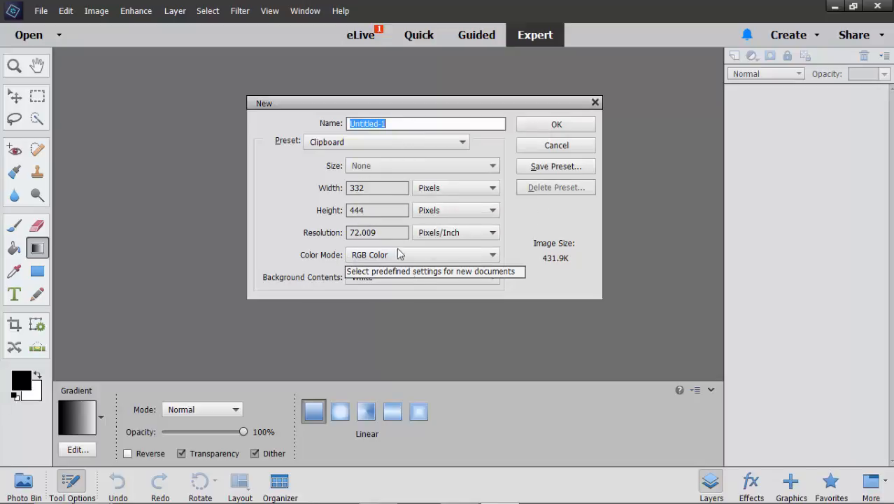
click(334, 147)
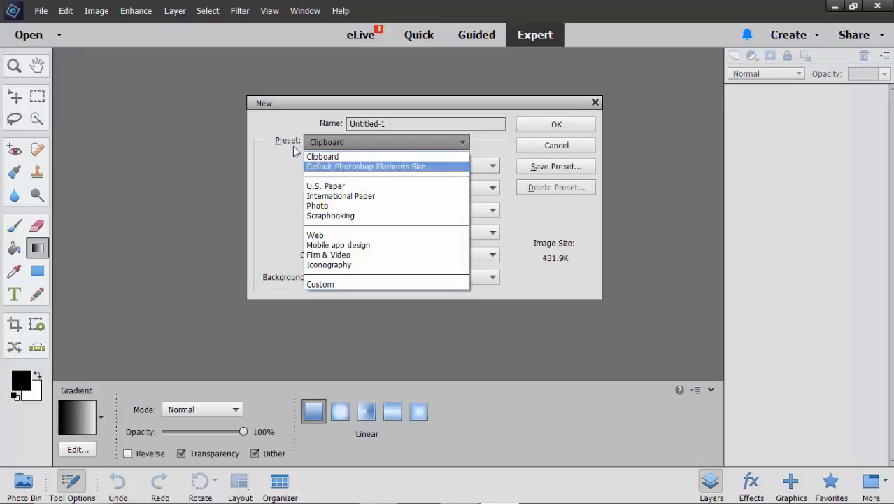
click(343, 188)
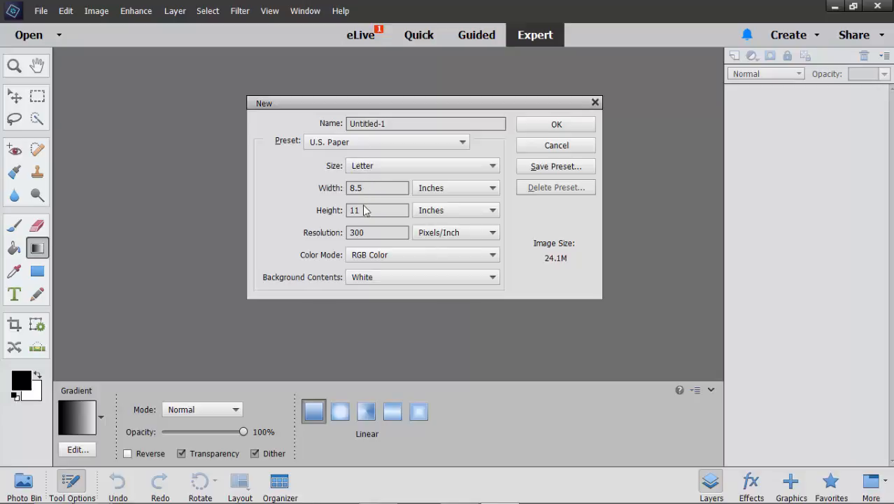
click(379, 168)
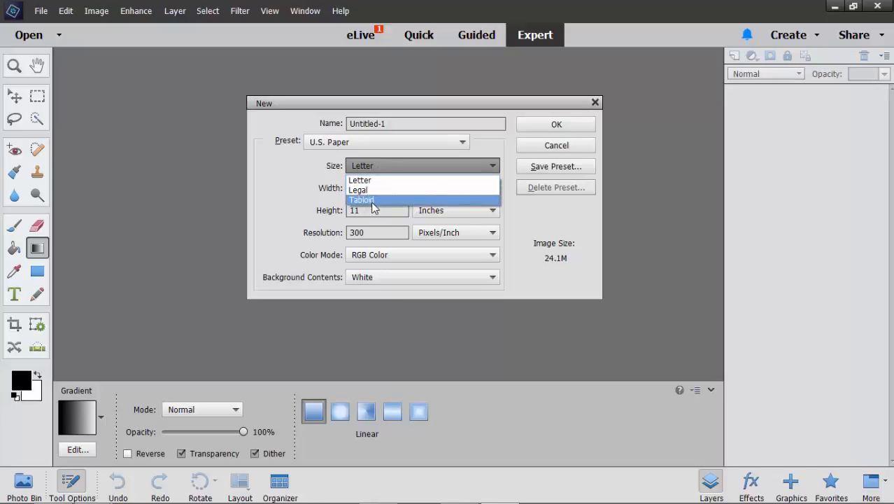
click(518, 220)
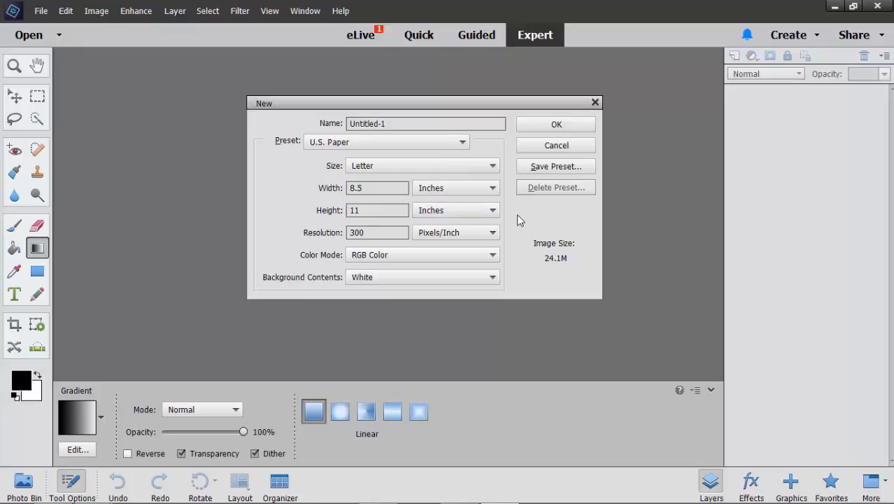
click(555, 125)
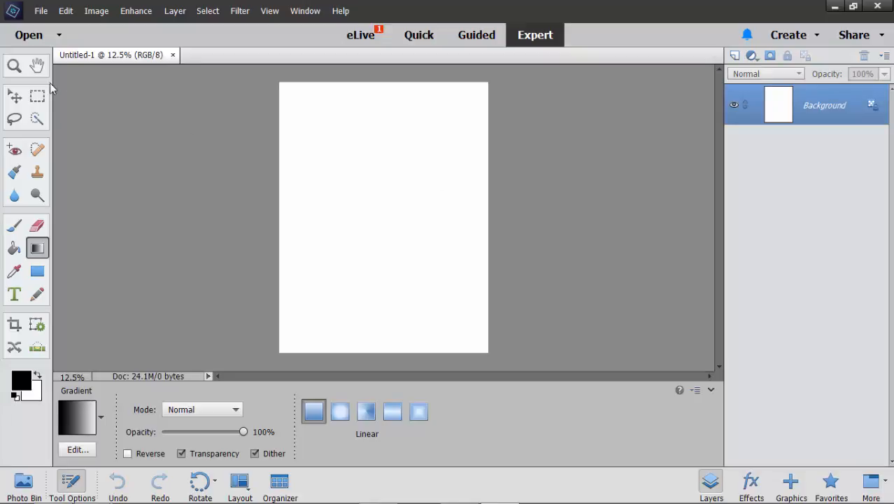
- Activate the Brush tool and reduce its size to 25 px
click(14, 66)
click(349, 184)
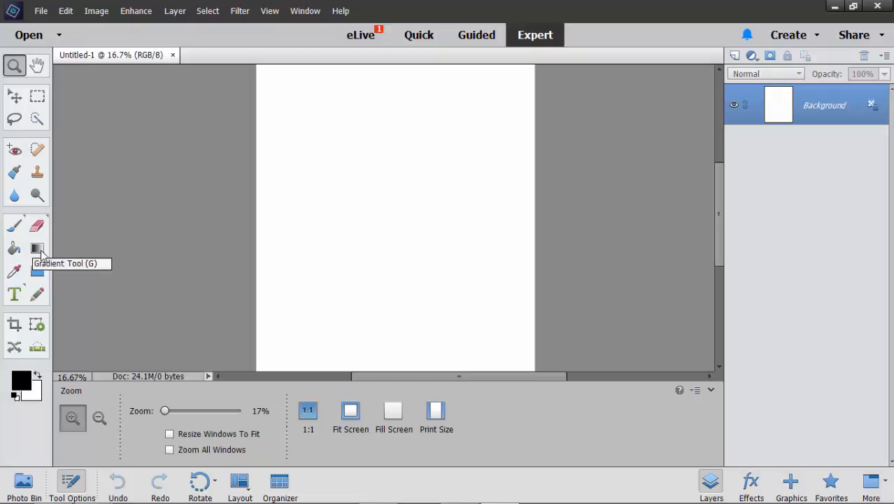
click(13, 228)
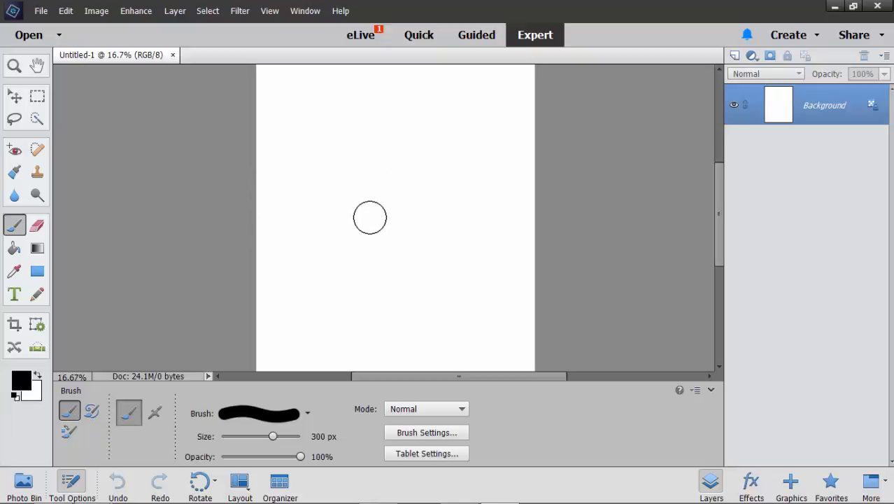
key(bracketleft)
key(bracketleft)
key(bracketleft)
key(bracketleft)
key(bracketleft)
key(bracketleft)
key(bracketleft)
key(bracketleft)
key(bracketleft)
key(bracketleft)
key(bracketleft)
key(bracketleft)
key(bracketleft)
key(bracketleft)
key(bracketleft)
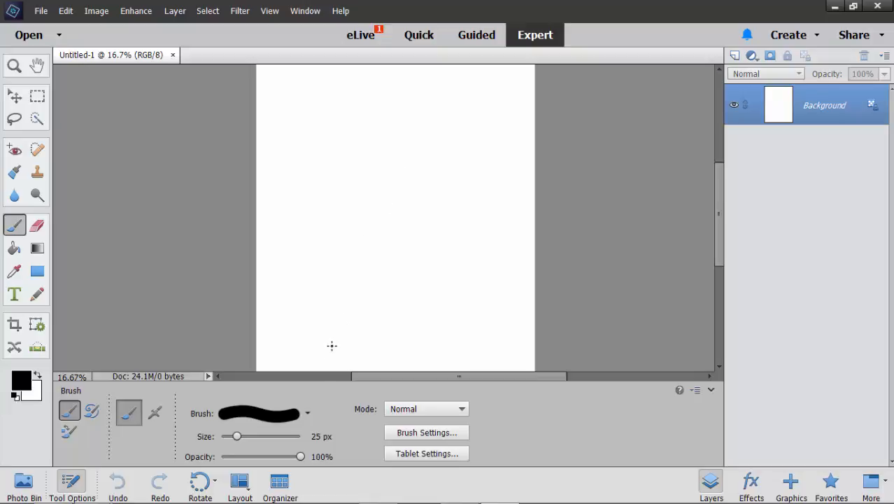
- Paint freehand test strokes on the page with the brush at 25 px and at 55 px, undoing each
mouse_move(408, 143)
mouse_down()
mouse_move(335, 280)
mouse_move(447, 246)
mouse_move(368, 197)
mouse_move(399, 297)
mouse_move(314, 263)
mouse_move(449, 179)
mouse_up()
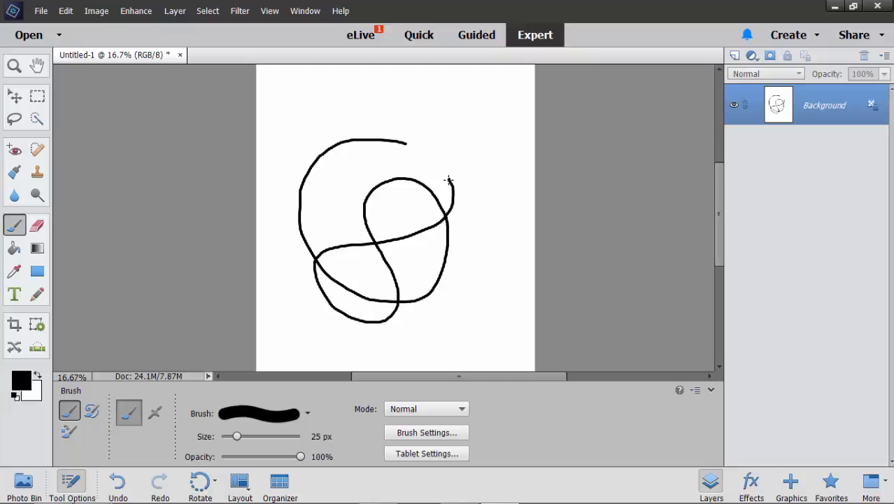
key(ctrl+z)
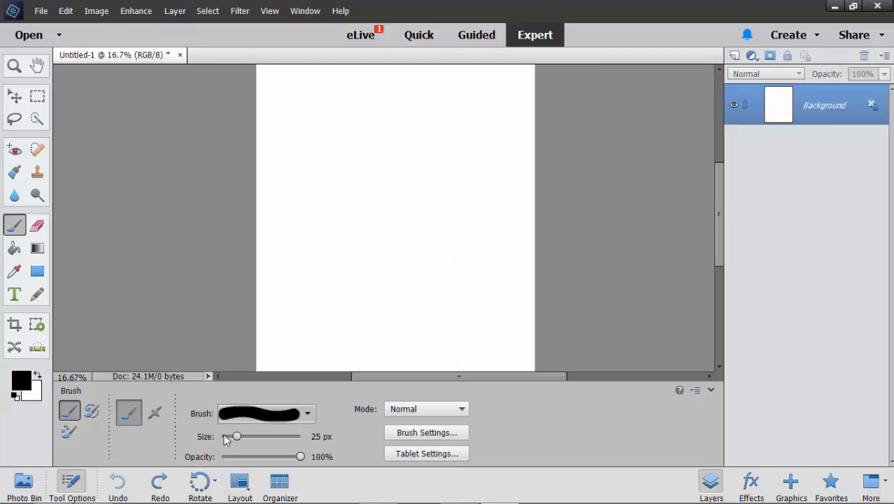
drag(237, 435, 240, 439)
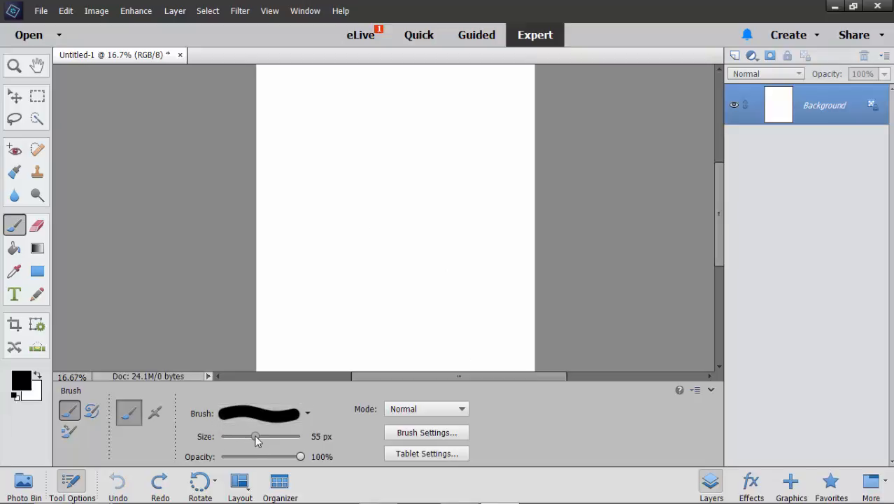
mouse_move(418, 188)
mouse_down()
mouse_move(465, 280)
mouse_move(412, 252)
mouse_up()
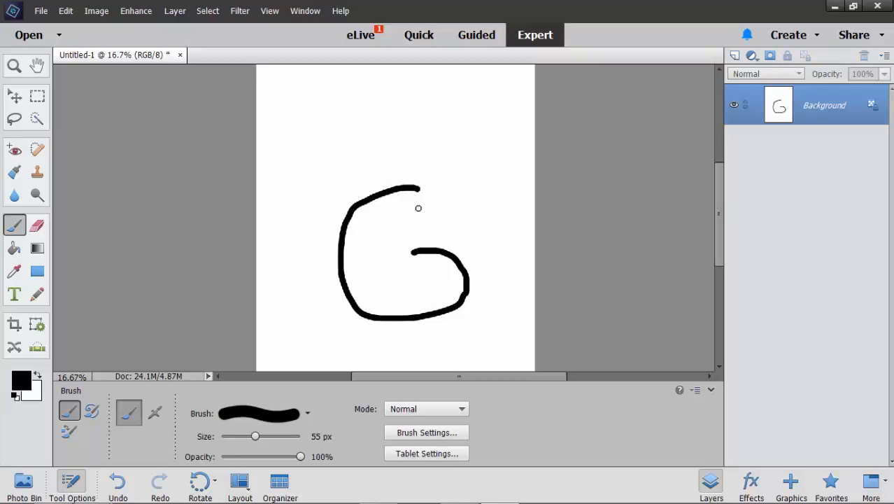
drag(417, 210, 417, 233)
key(ctrl+z)
key(ctrl+z)
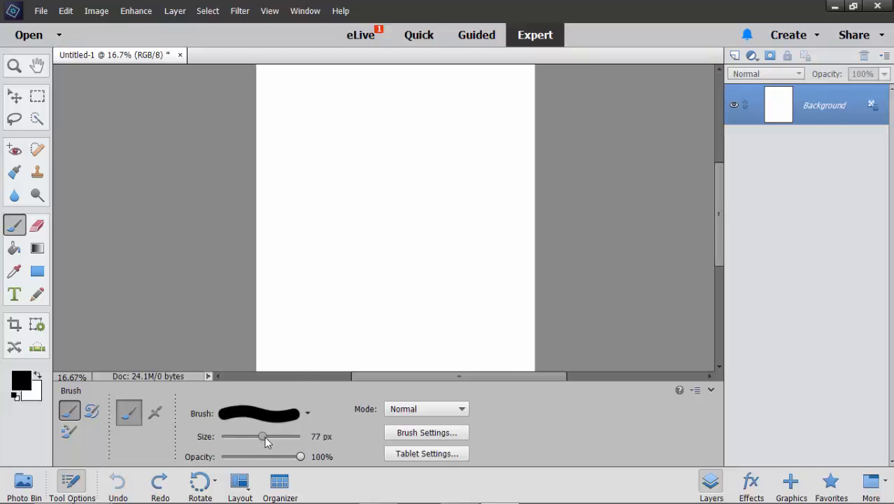
- Try a C-shaped stroke at 95 px and a large stroke at 1737 px, and undo both
drag(267, 441, 269, 437)
mouse_move(404, 229)
mouse_down()
mouse_move(388, 229)
mouse_move(412, 291)
mouse_up()
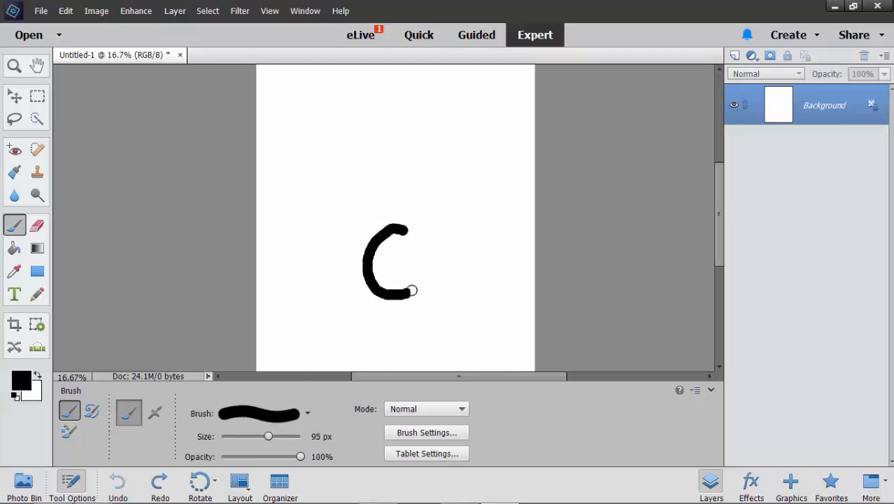
drag(268, 436, 292, 437)
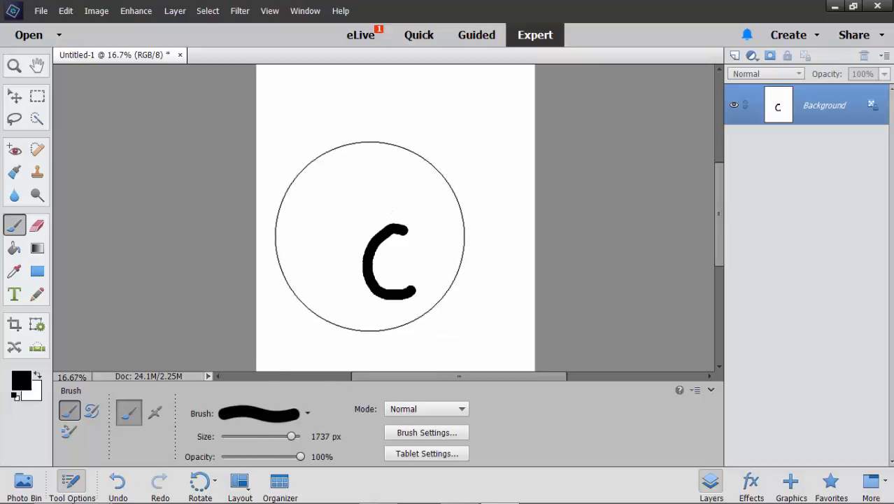
mouse_move(375, 236)
mouse_down()
mouse_move(434, 220)
mouse_move(403, 203)
mouse_up()
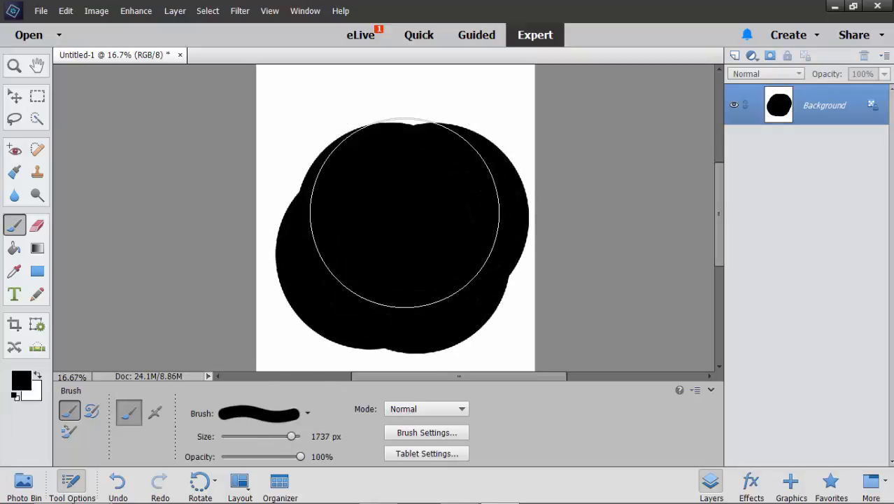
key(ctrl+z)
key(ctrl+z)
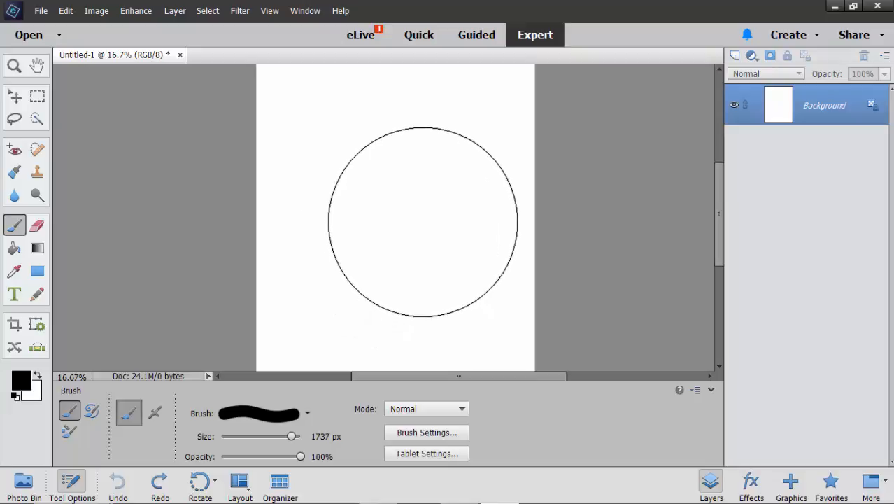
- Step the brush size down and back up to settle on 600 px
key(bracketleft)
key(bracketleft)
key(bracketleft)
key(bracketleft)
key(bracketleft)
key(bracketleft)
key(bracketleft)
key(bracketleft)
key(bracketleft)
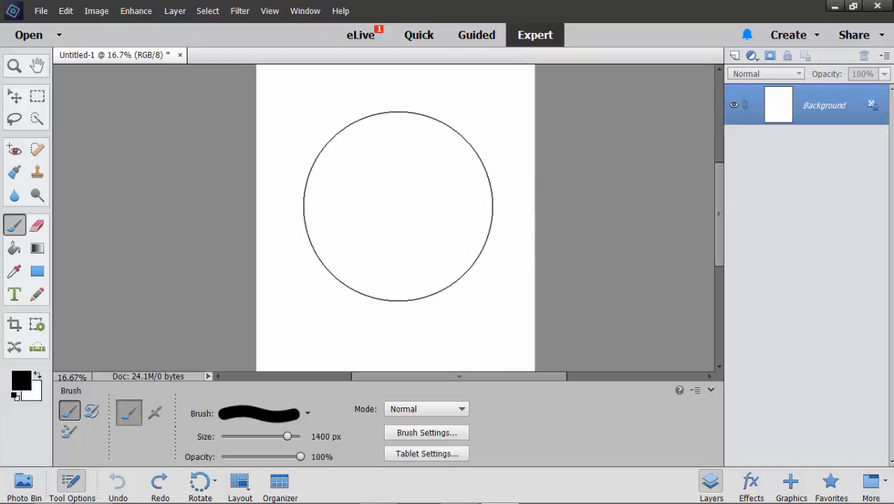
key(bracketleft)
key(bracketleft)
key(bracketleft)
key(bracketleft)
key(bracketleft)
key(bracketleft)
key(bracketleft)
key(bracketleft)
key(bracketright)
key(bracketright)
key(bracketright)
key(bracketright)
key(bracketright)
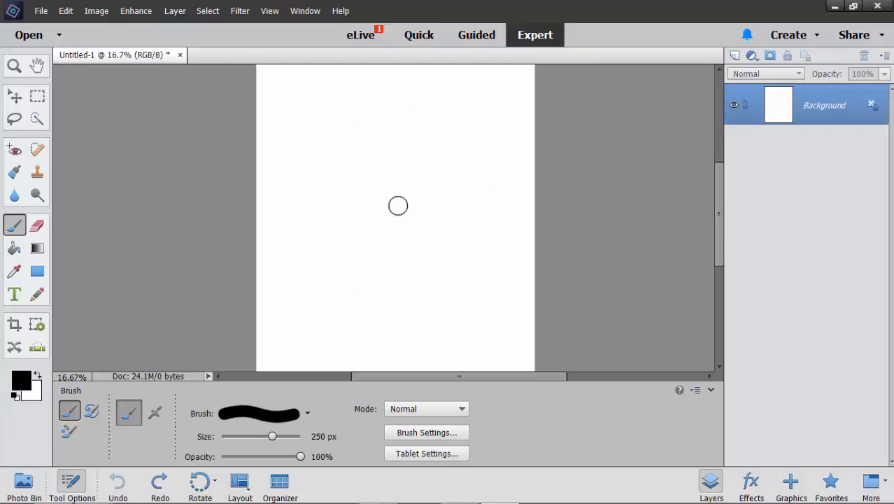
key(bracketleft)
key(bracketleft)
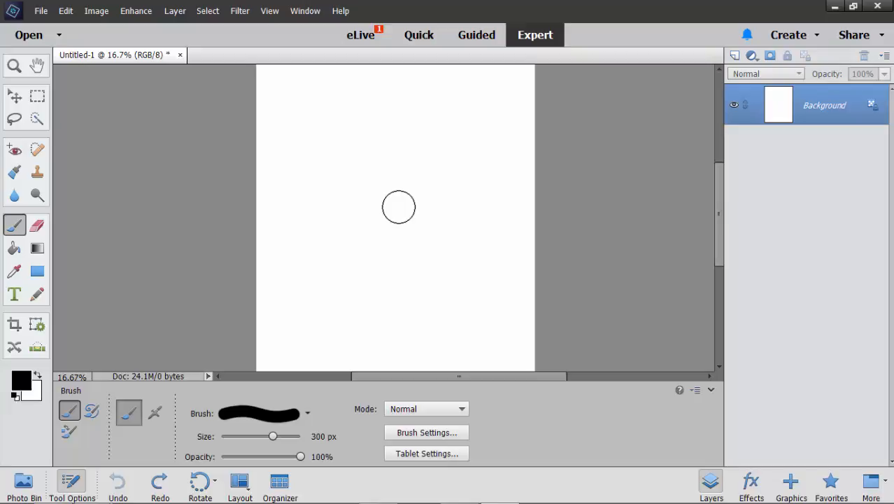
key(bracketright)
key(bracketright)
key(bracketright)
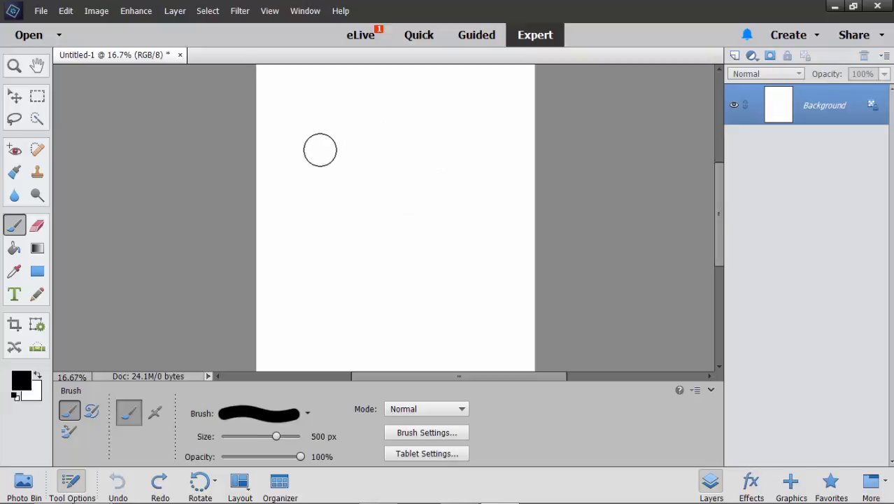
- Paint a hard-edged horizontal stroke across the page, and a soft one below it with brush hardness set to 0%
drag(307, 168, 487, 170)
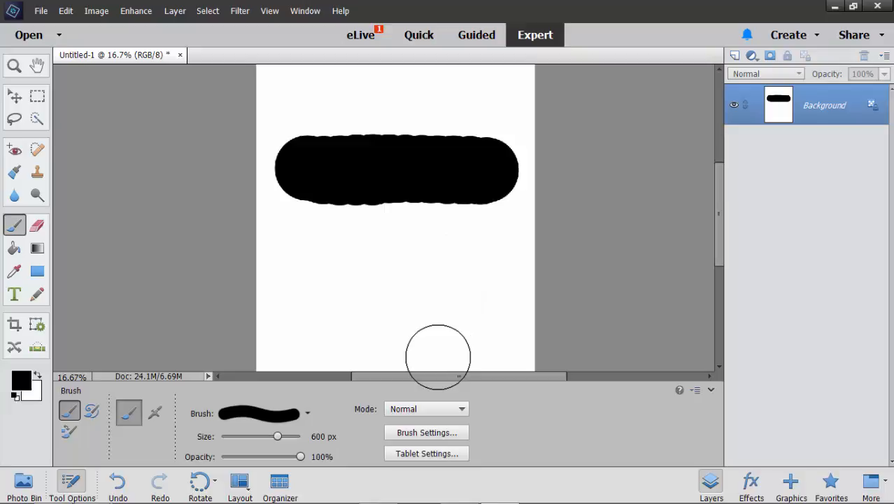
click(425, 435)
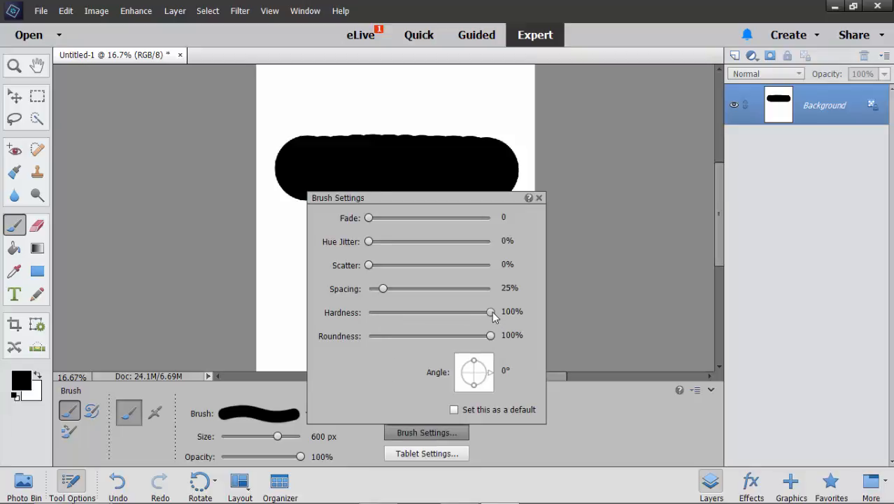
drag(492, 312, 307, 300)
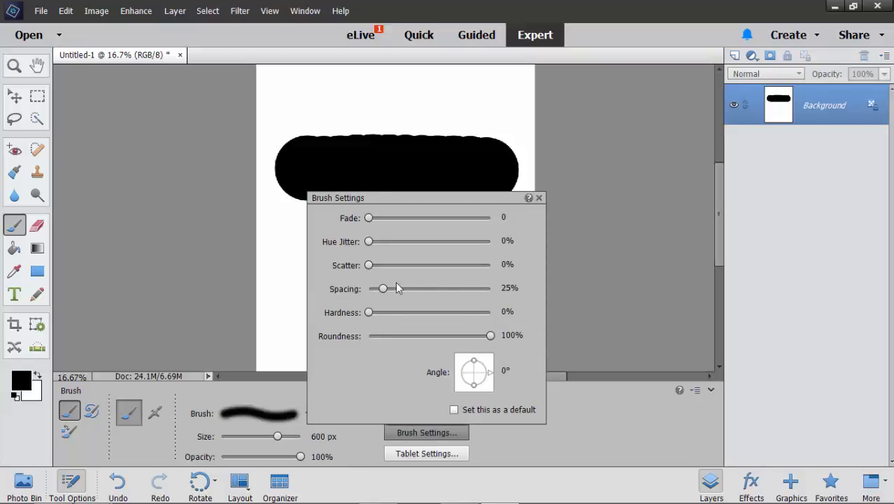
click(539, 198)
mouse_move(303, 266)
mouse_down()
mouse_move(488, 273)
mouse_move(397, 257)
mouse_move(330, 273)
mouse_move(297, 269)
mouse_move(473, 273)
mouse_move(481, 281)
mouse_move(463, 319)
mouse_move(483, 307)
mouse_move(459, 318)
mouse_move(328, 312)
mouse_move(420, 302)
mouse_up()
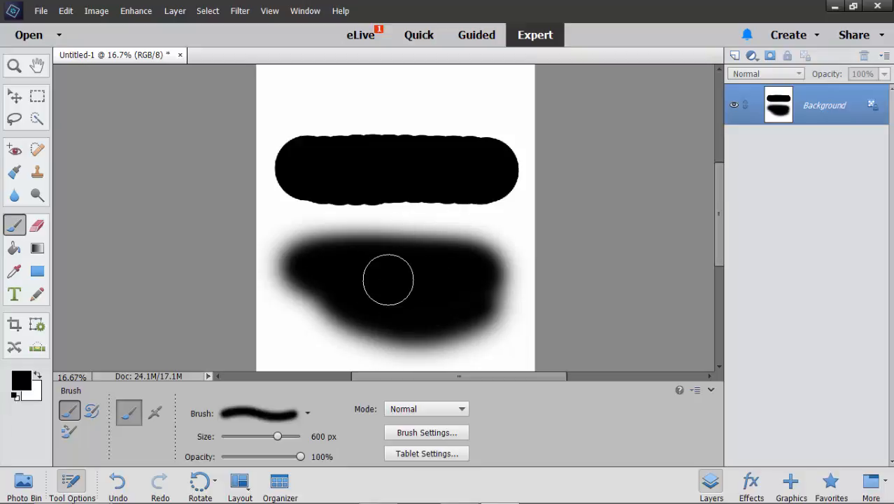
- Undo the hard and soft test strokes, then try one more soft stroke on the blank page and undo it
key(ctrl+z)
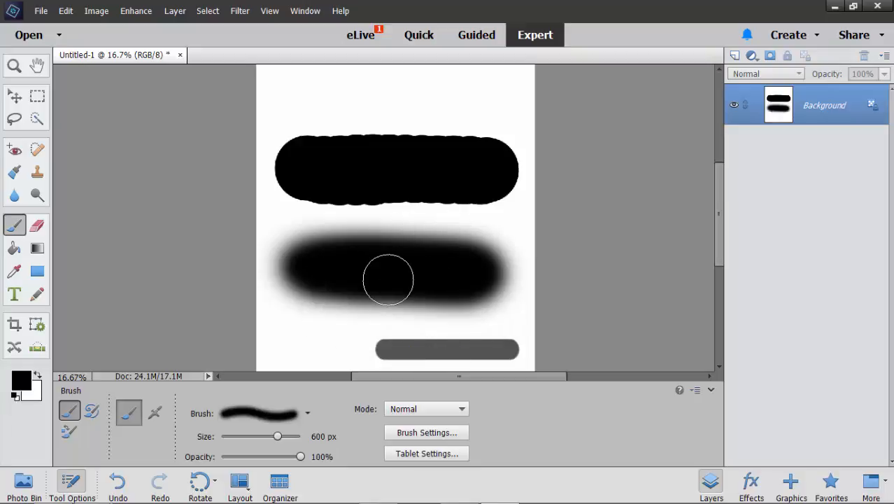
key(ctrl+z)
key(ctrl+z)
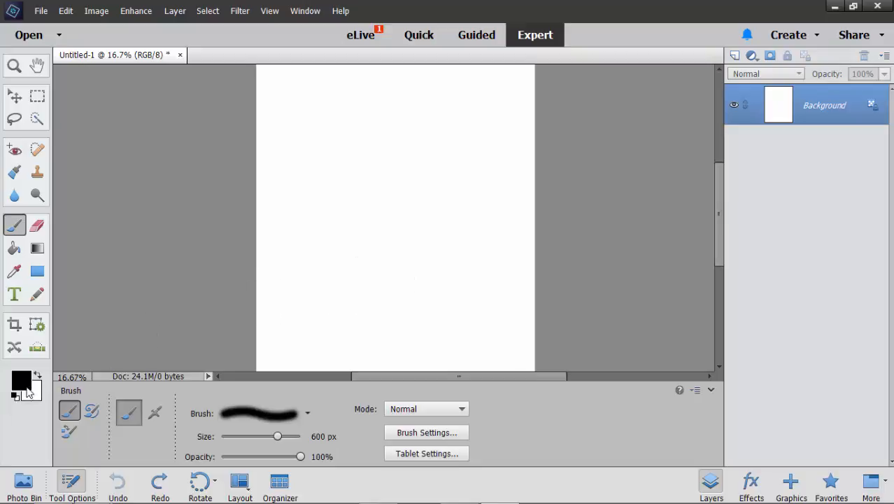
mouse_move(463, 127)
mouse_down()
mouse_move(360, 144)
mouse_move(324, 263)
mouse_move(437, 272)
mouse_move(415, 209)
mouse_move(361, 269)
mouse_up()
key(ctrl+z)
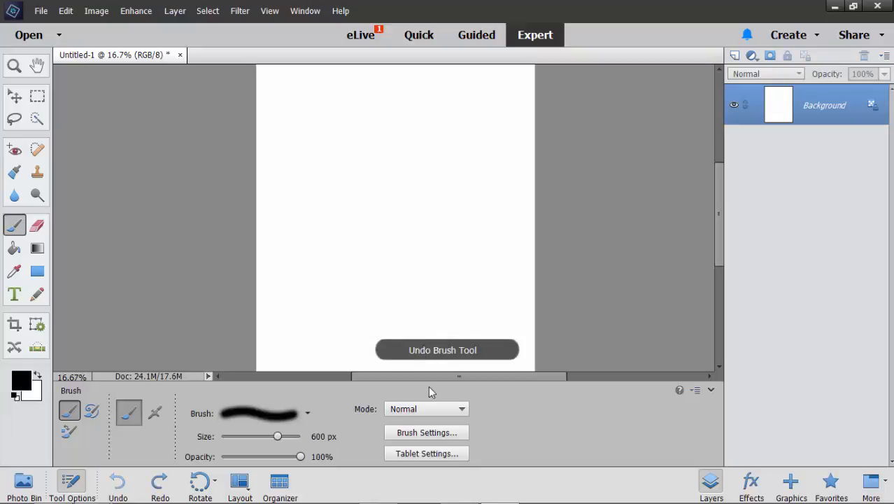
- Set the brush hardness to 75% in the brush settings
click(419, 432)
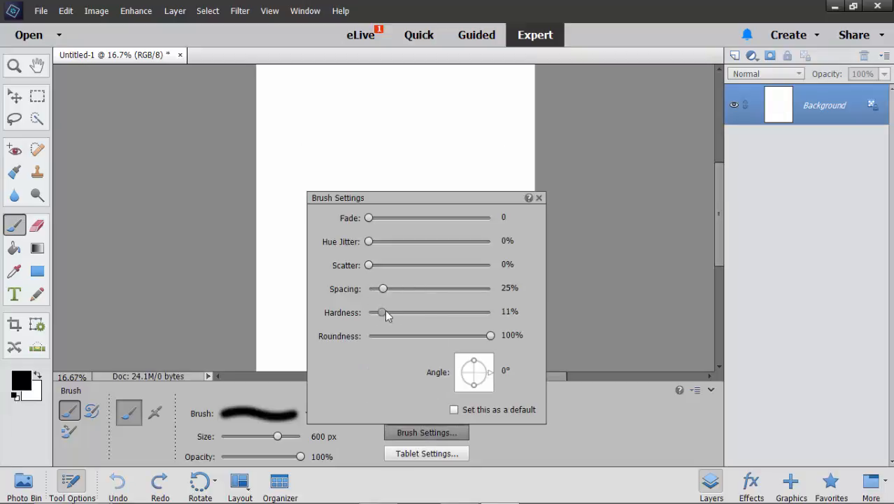
drag(385, 309, 459, 315)
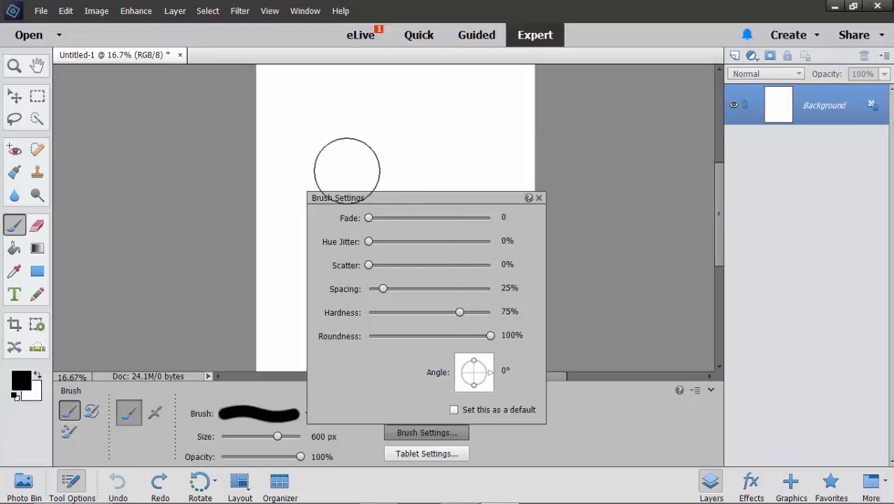
click(538, 198)
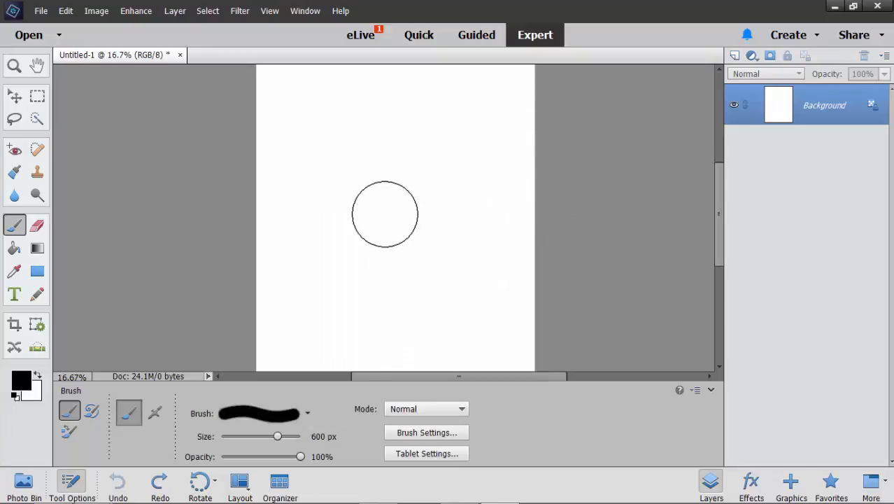
- Reduce the brush size to 300 px
key(bracketleft)
key(bracketleft)
key(bracketleft)
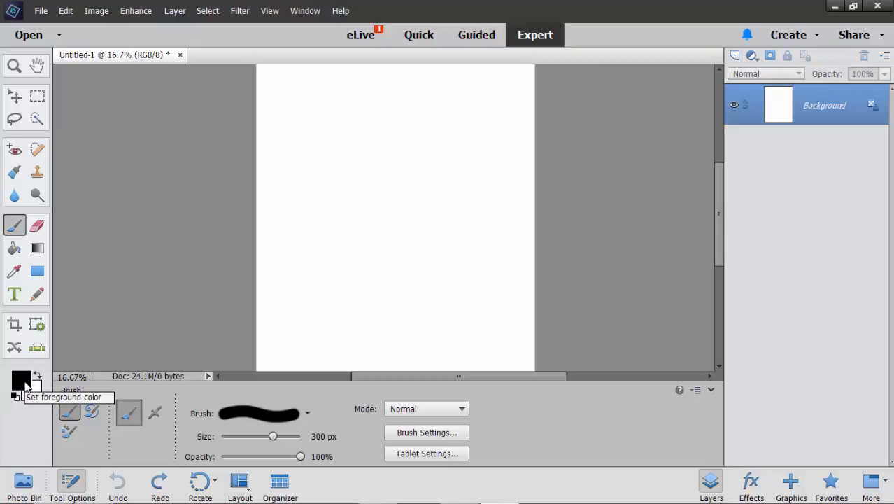
- Open the foreground colour picker, move the dialog aside and set the hue to 220°
click(25, 385)
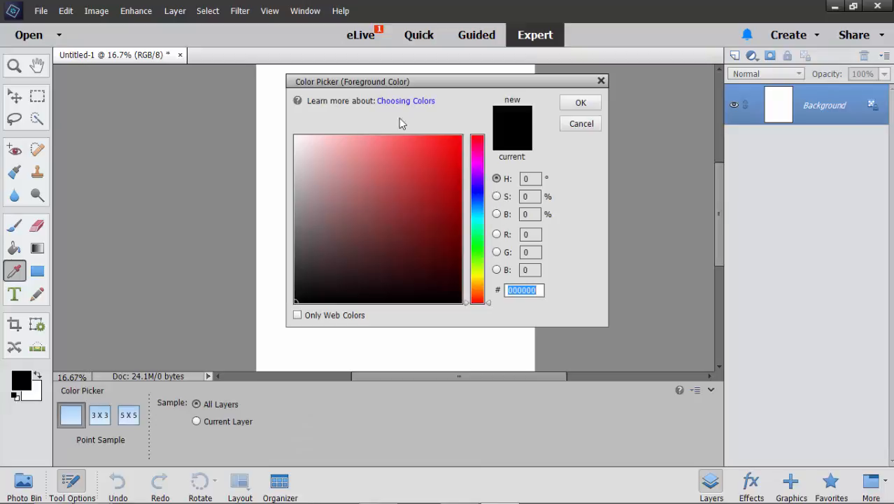
drag(446, 82, 386, 88)
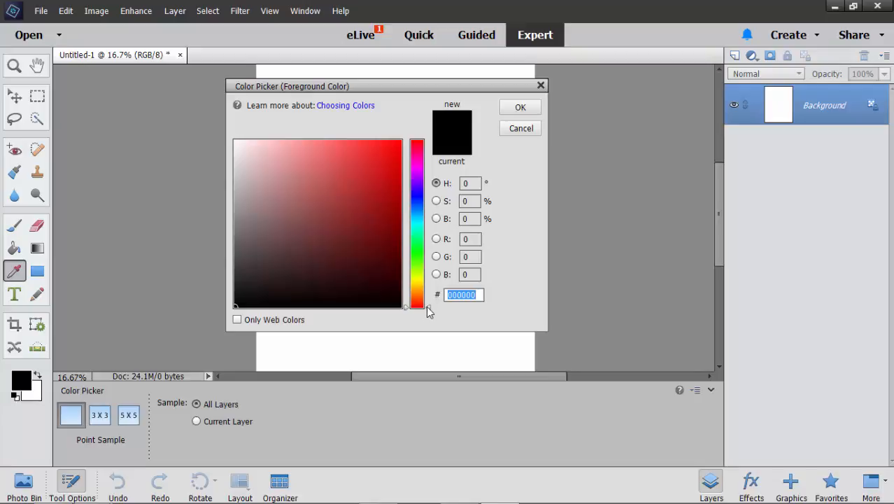
mouse_move(430, 311)
mouse_down()
mouse_move(431, 149)
mouse_move(434, 316)
mouse_up()
drag(428, 312, 435, 206)
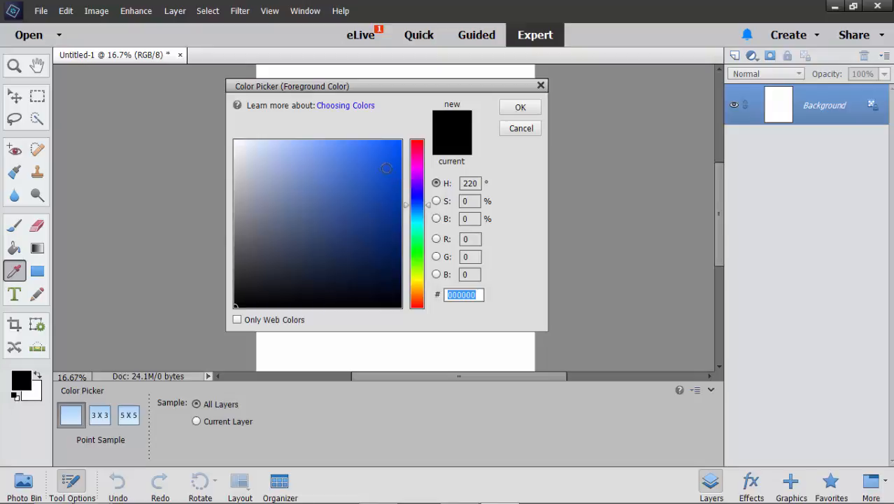
- Try several shades of the blue hue in the colour field, from bright 245fd9 through greyish 3a3f4a to dark 020e28
click(374, 166)
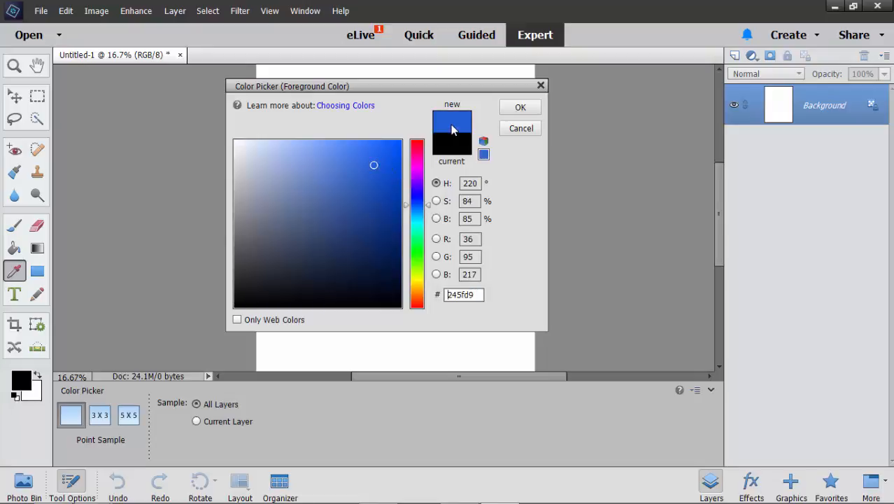
click(377, 245)
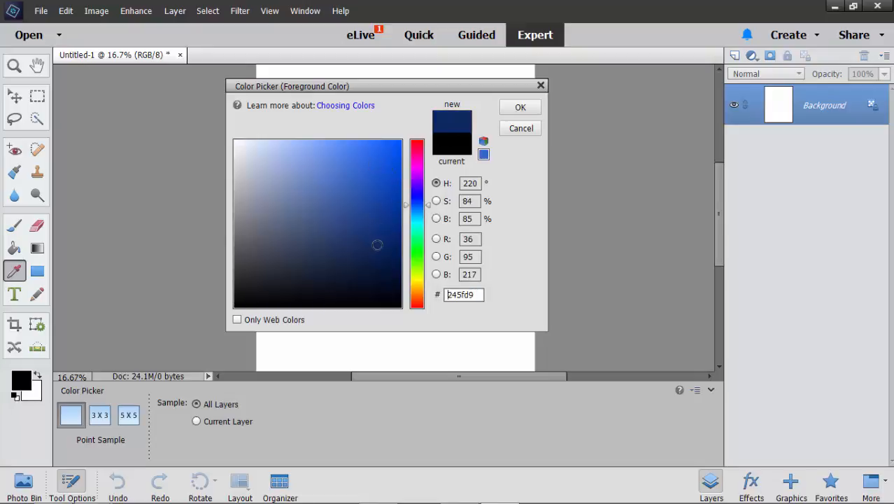
click(300, 235)
click(281, 184)
click(270, 259)
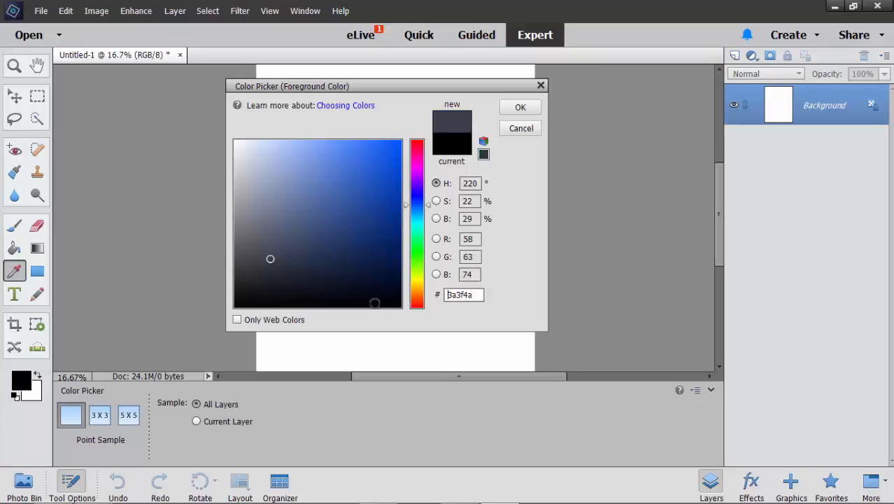
click(396, 300)
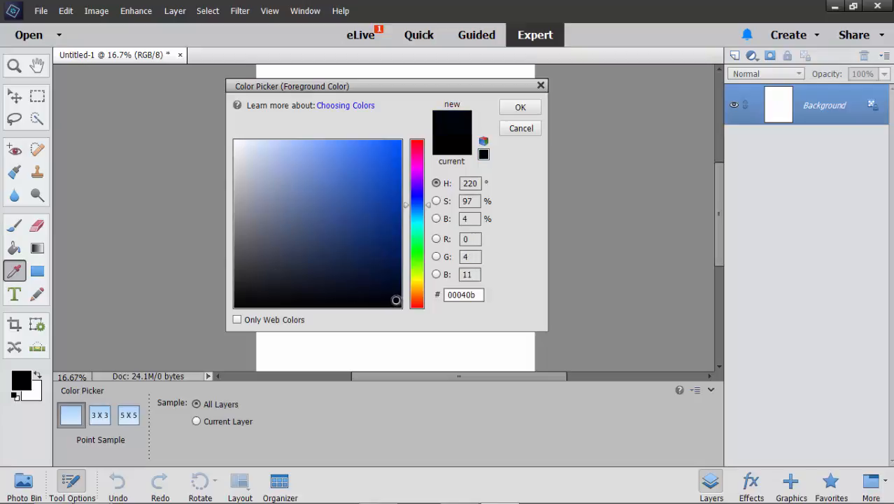
click(395, 281)
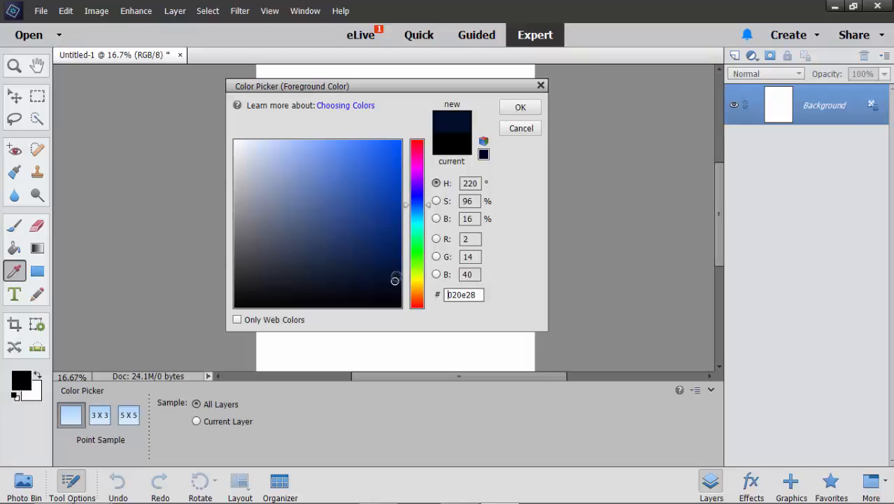
- Sample the colour field from vivid blue across to white ffffff, then down the saturated edge and through the greys to black
drag(395, 152, 404, 137)
click(375, 146)
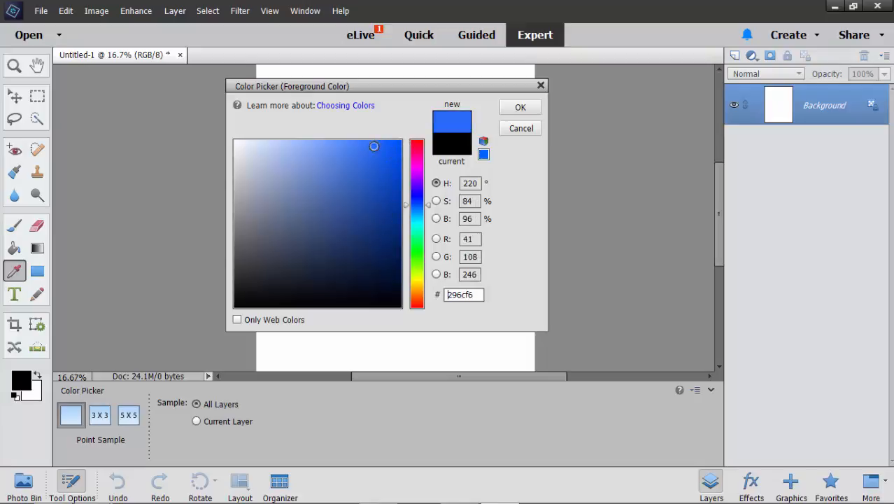
click(343, 146)
drag(318, 148, 228, 135)
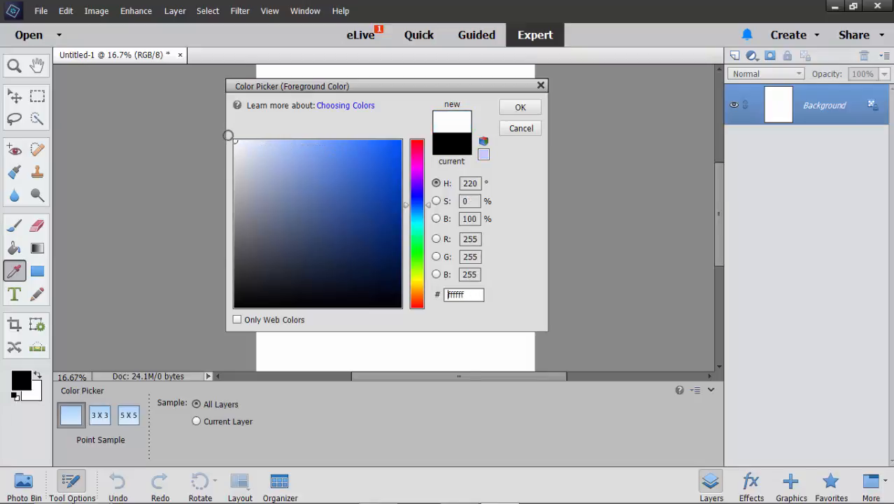
click(399, 142)
drag(398, 165, 397, 306)
mouse_move(276, 211)
mouse_down()
mouse_move(208, 208)
mouse_move(237, 150)
mouse_move(232, 143)
mouse_move(235, 306)
mouse_up()
- Set the foreground colour to the medium blue 134cbf and return to the Brush tool
click(382, 182)
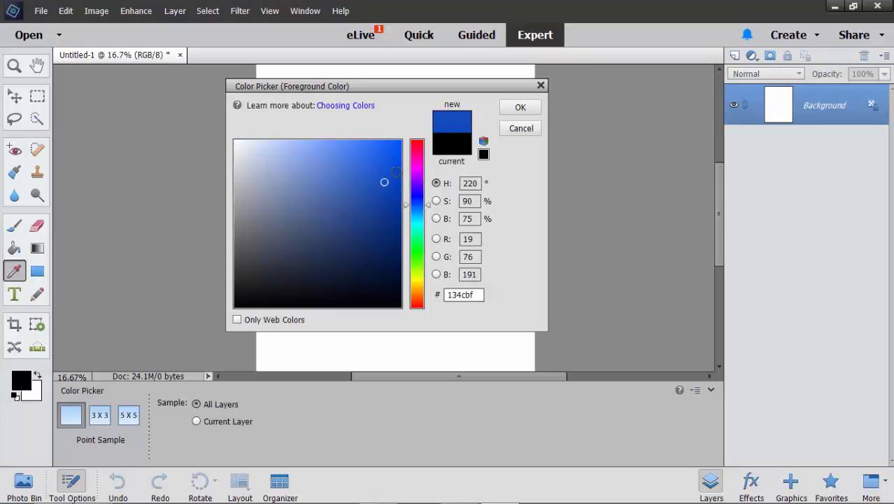
click(516, 109)
key(b)
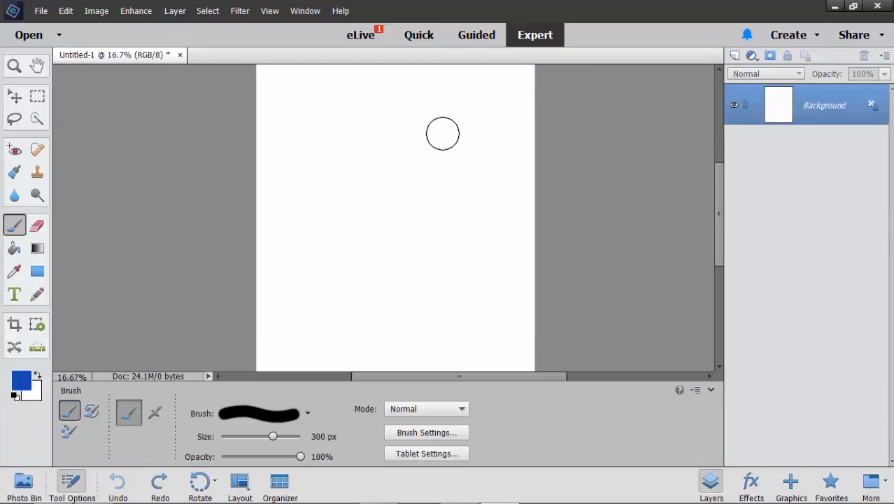
- Paint a large blue figure 6 in the middle of the page, then undo it
mouse_move(441, 133)
mouse_down()
mouse_move(355, 138)
mouse_move(366, 261)
mouse_up()
mouse_move(426, 272)
mouse_down()
mouse_move(387, 197)
mouse_move(472, 272)
mouse_up()
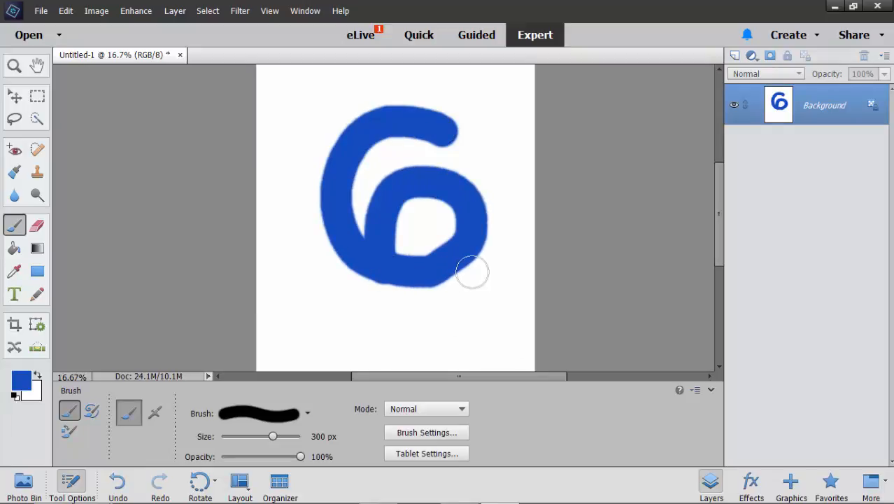
key(ctrl+z)
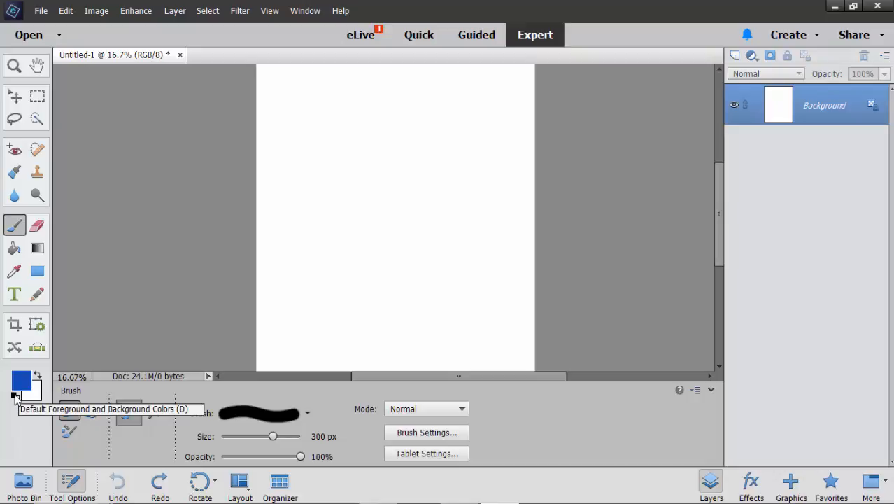
- Reset the colours to default black and white, then swap foreground and background repeatedly, ending with black as the foreground
click(15, 396)
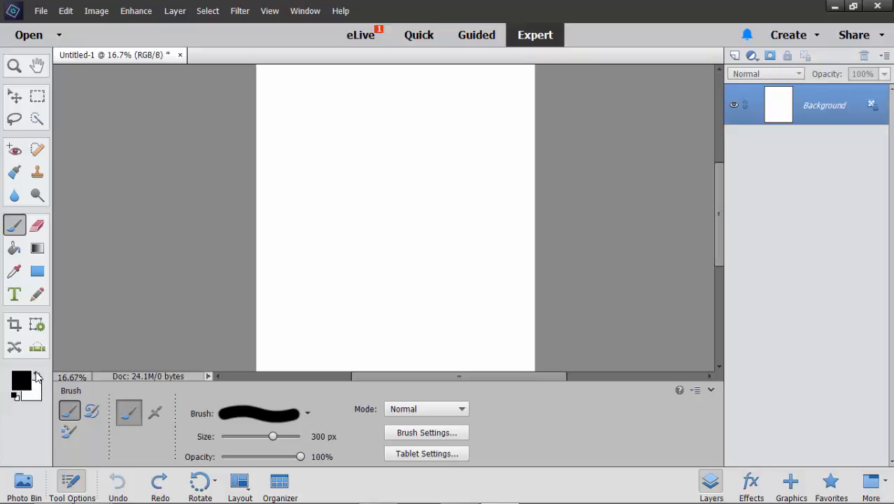
click(38, 376)
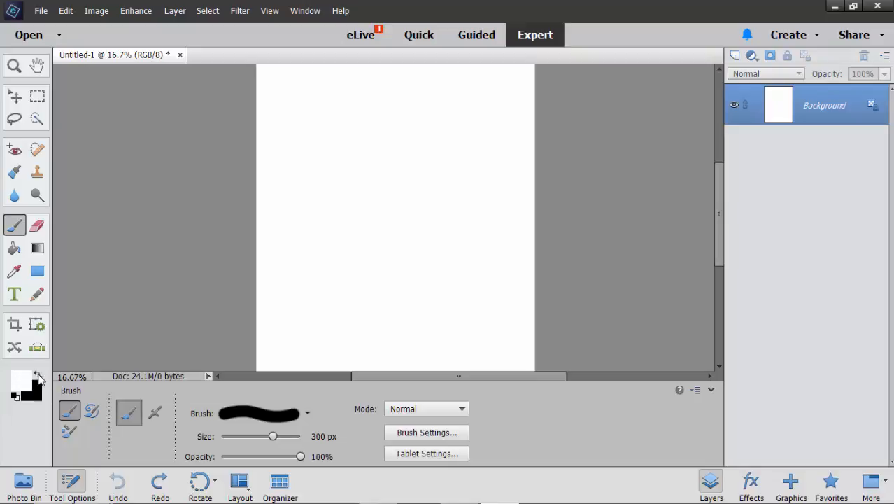
click(38, 376)
click(38, 376)
click(39, 376)
click(38, 376)
click(38, 377)
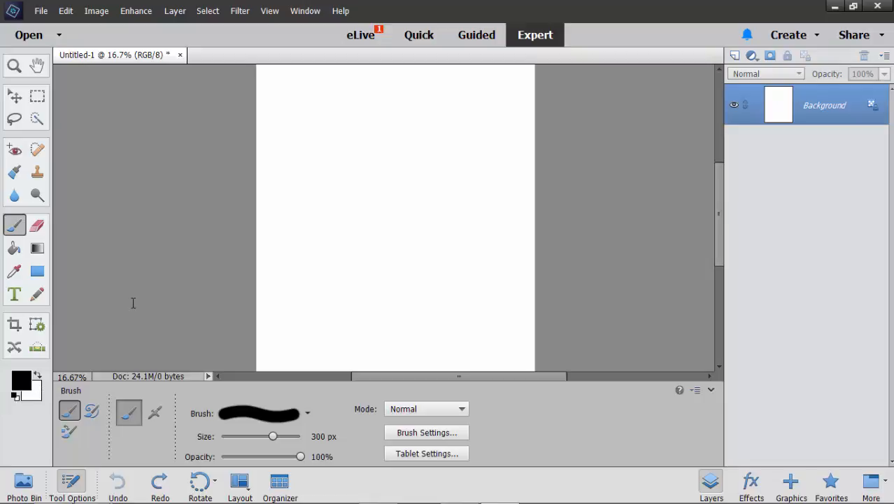
- Switch to the Paint Bucket, add a new empty layer above the Background, and toggle the Background's visibility off and on
click(15, 250)
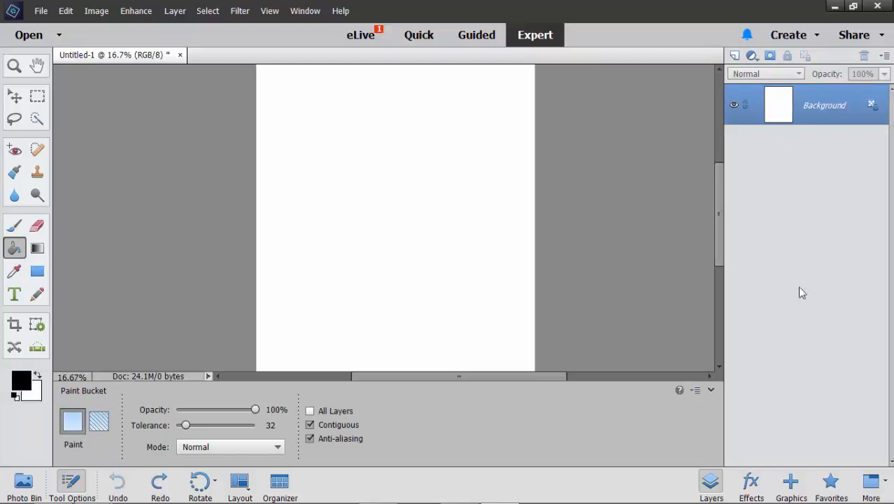
click(734, 56)
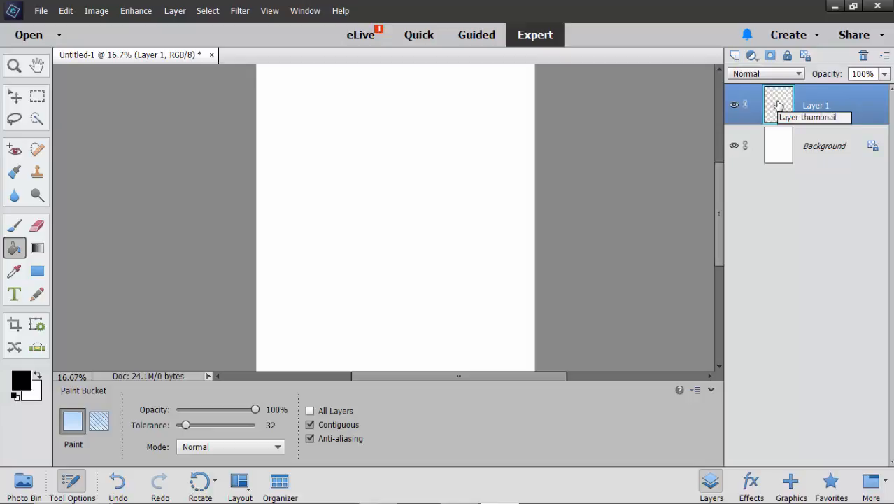
click(734, 147)
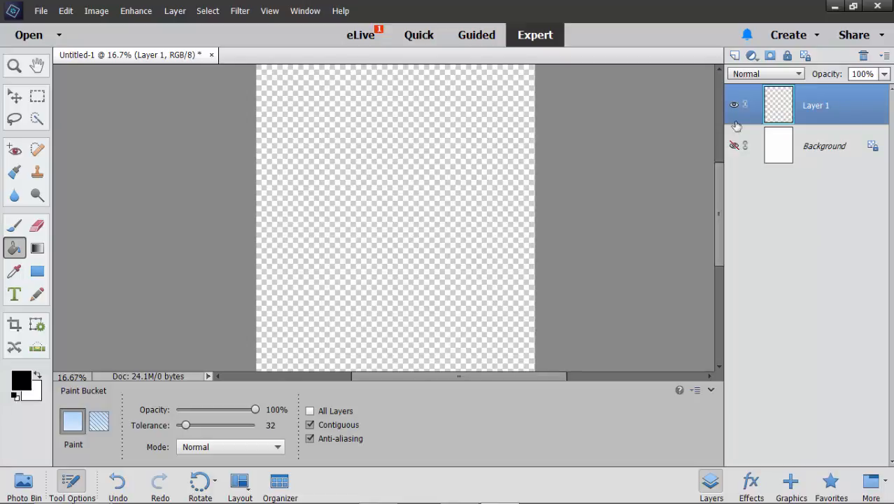
click(733, 147)
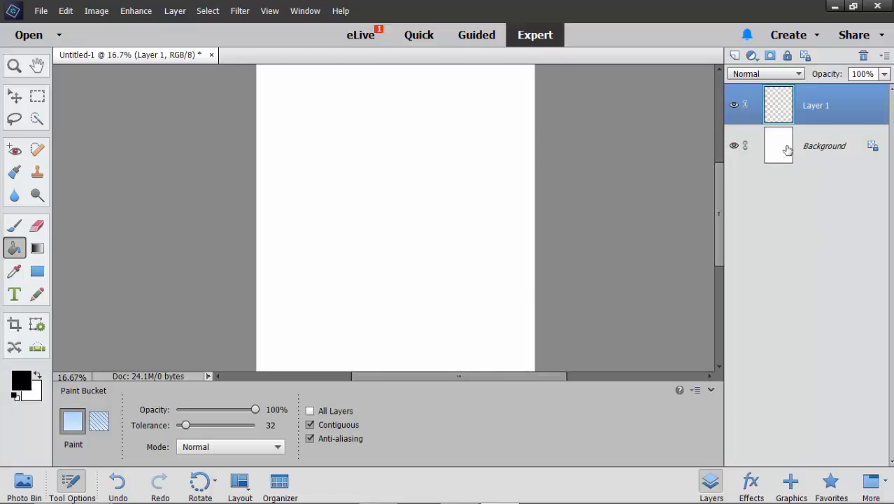
- Select the Background and then Layer 1, and hide and show the Background to examine the empty layer's transparency
click(807, 150)
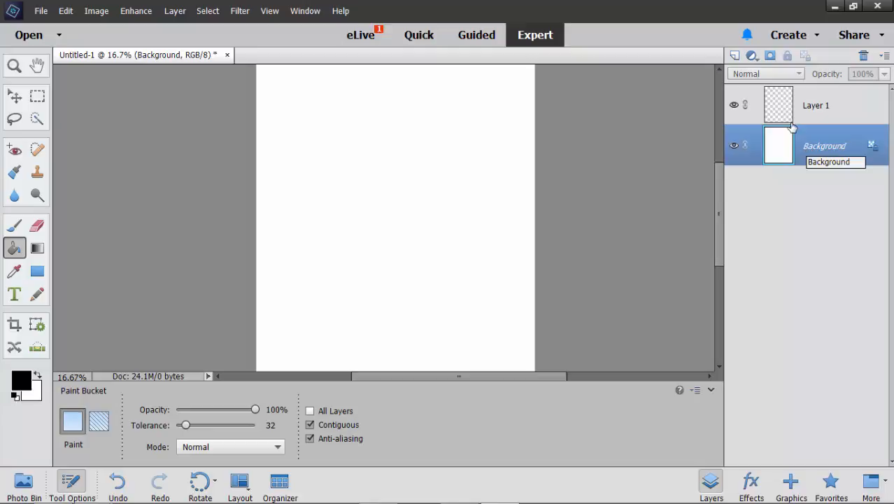
click(821, 104)
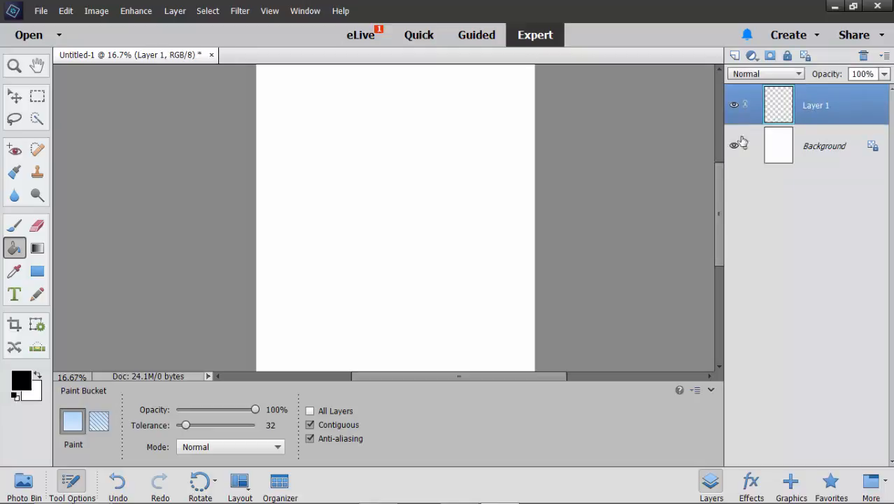
click(733, 146)
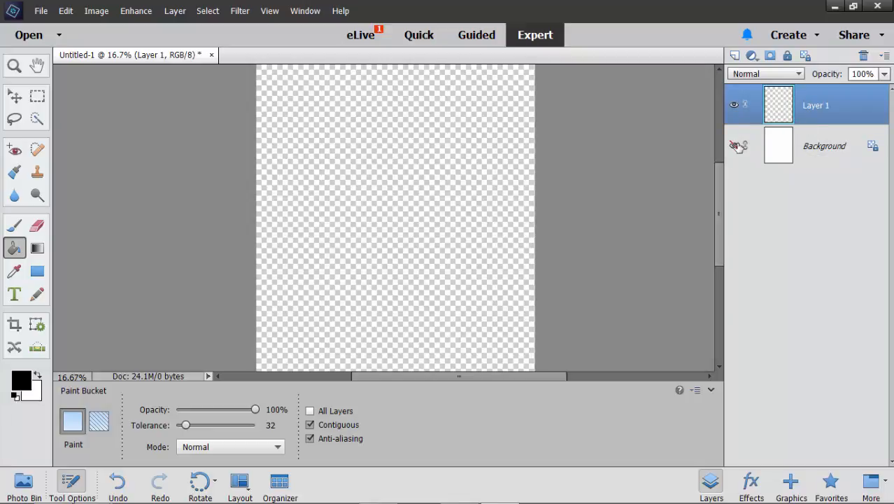
click(734, 146)
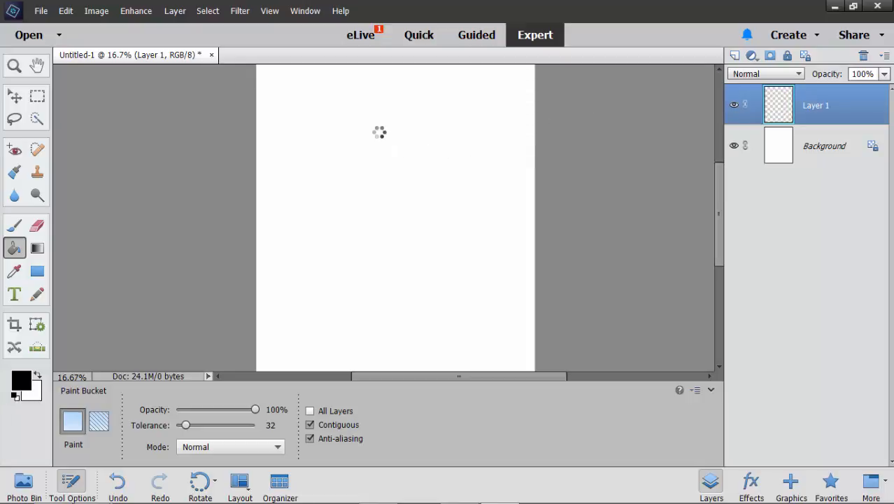
- Fill Layer 1 with black using the Paint Bucket, then undo the fill
click(377, 132)
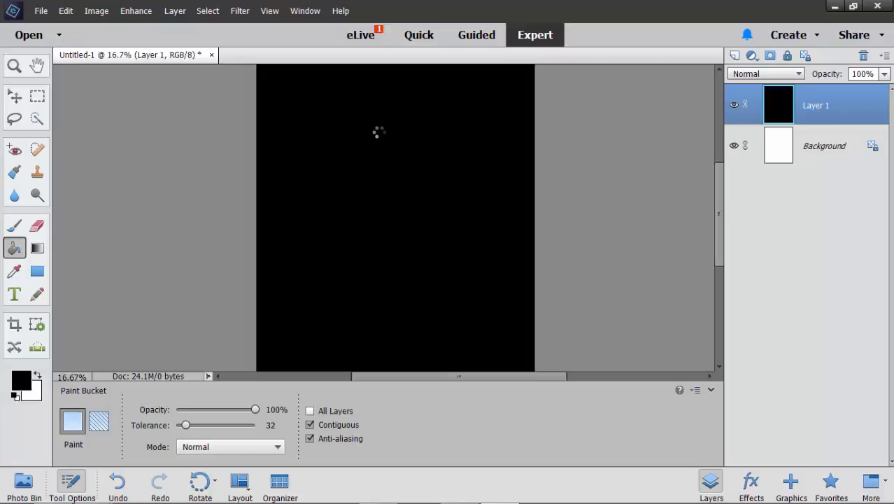
key(ctrl+z)
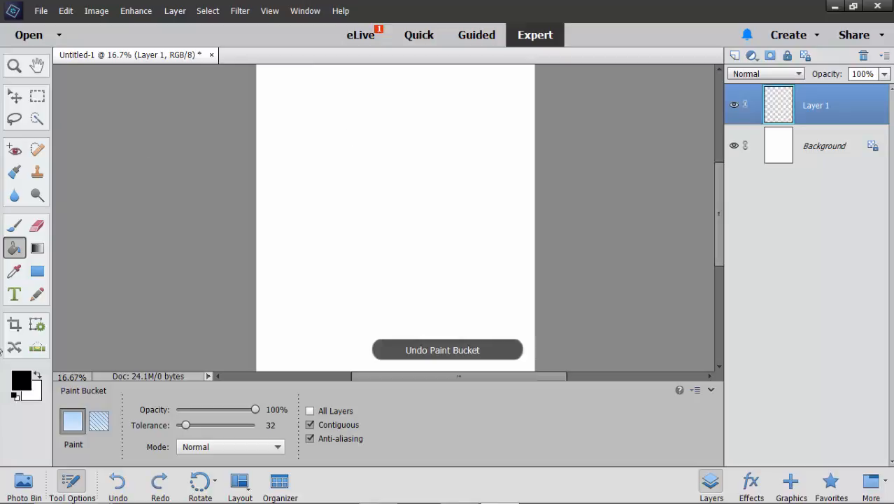
- Set the foreground colour to bright red, fill Layer 1 with it, then undo the fill
click(21, 380)
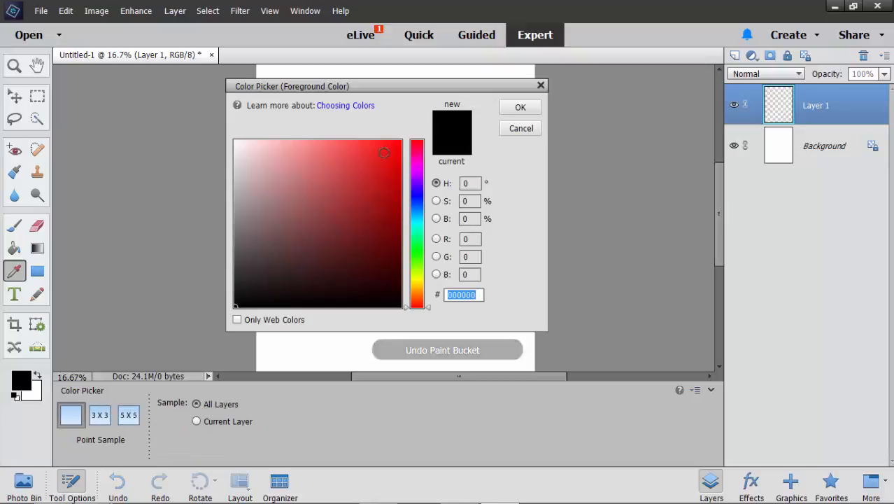
click(402, 141)
click(520, 108)
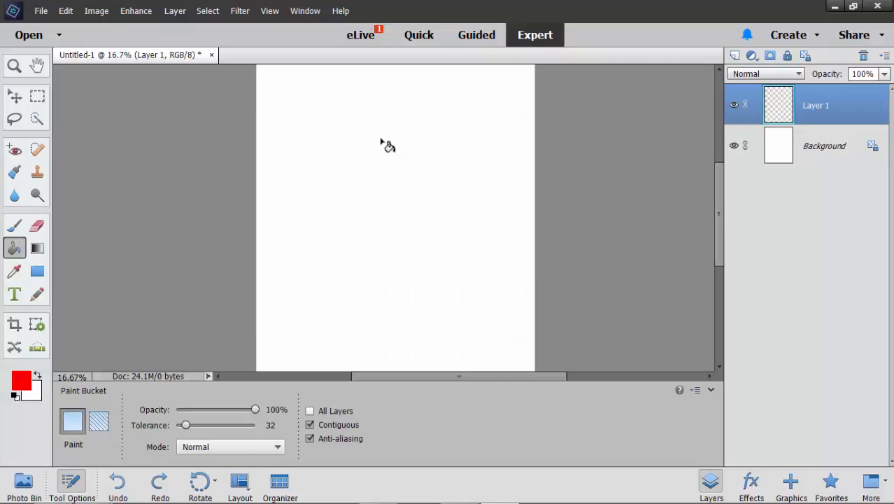
click(386, 145)
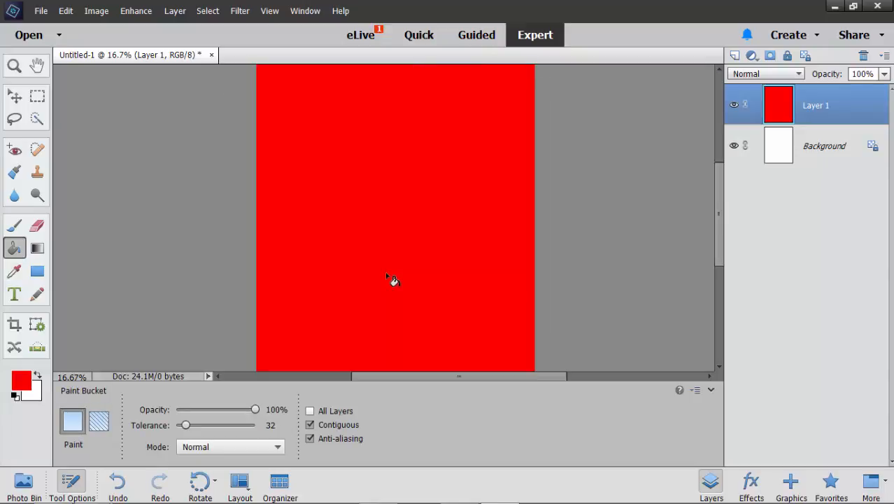
key(ctrl+z)
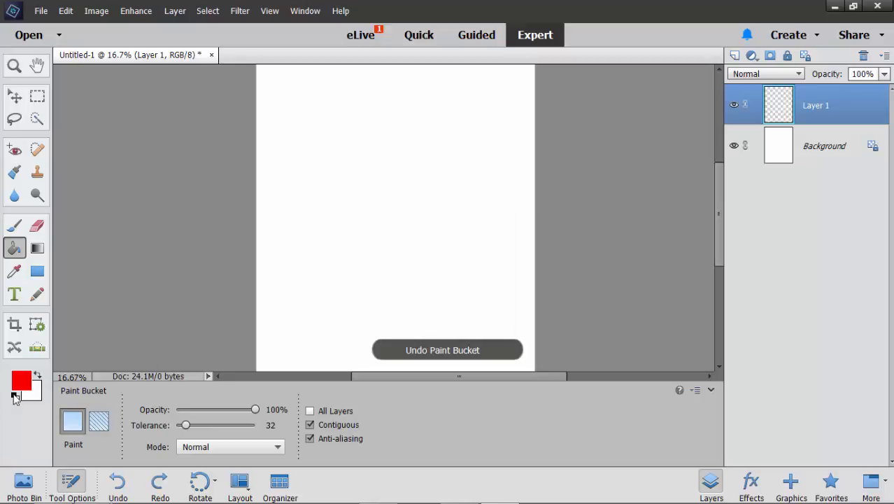
- Restore the default black and white colours and draw a roughly square Rectangular Marquee selection in the middle of the page
click(16, 396)
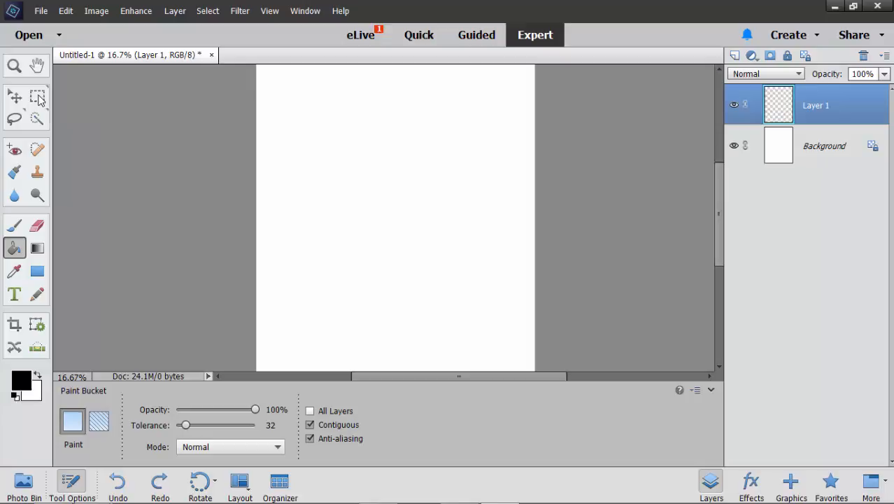
click(37, 98)
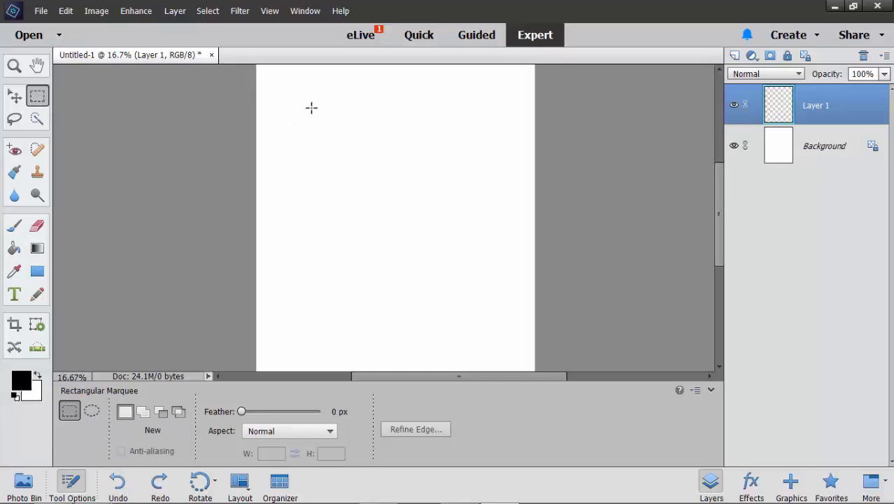
drag(311, 104, 473, 272)
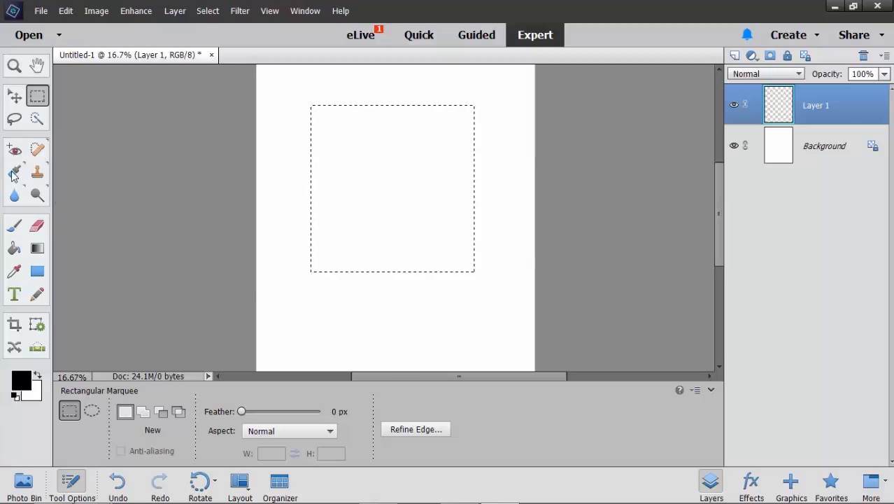
- Paint black strokes across the square selection on Layer 1 with the 300 px brush, then undo the painting
click(14, 225)
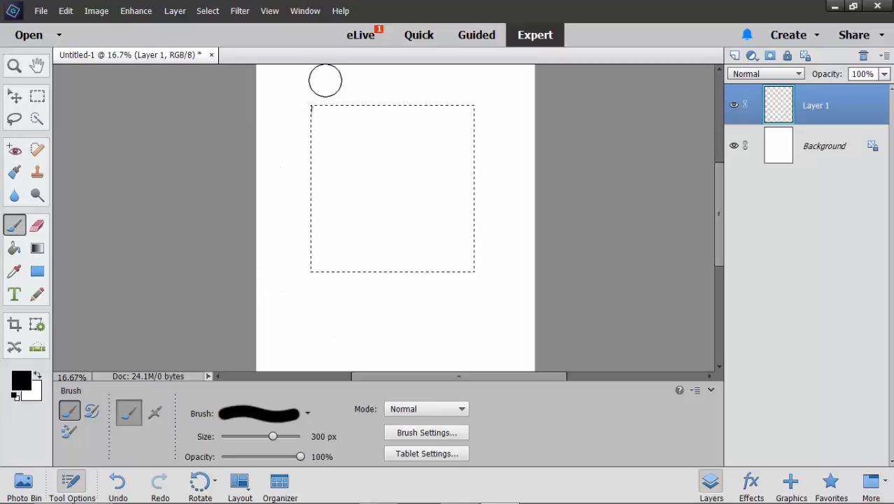
drag(326, 78, 361, 144)
mouse_move(369, 181)
mouse_down()
mouse_move(414, 330)
mouse_move(498, 321)
mouse_move(527, 225)
mouse_move(484, 177)
mouse_move(331, 243)
mouse_up()
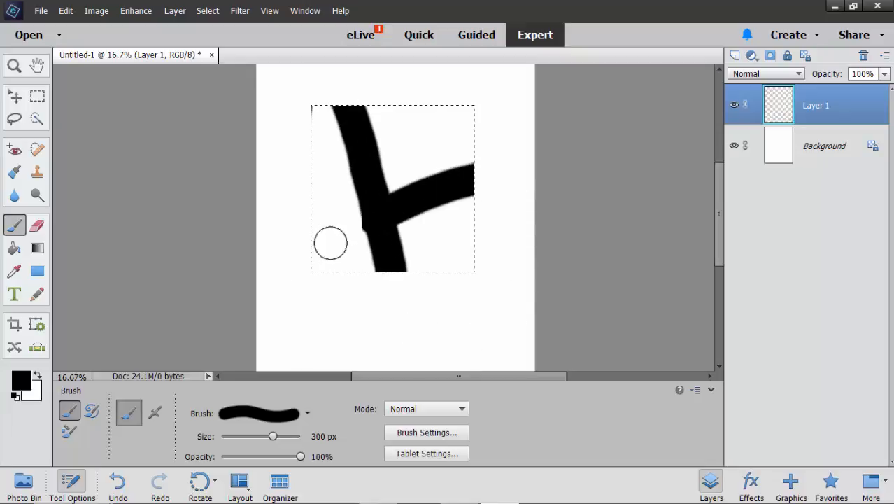
mouse_move(407, 223)
mouse_down()
mouse_move(365, 290)
mouse_move(488, 299)
mouse_move(436, 221)
mouse_move(285, 88)
mouse_move(369, 254)
mouse_up()
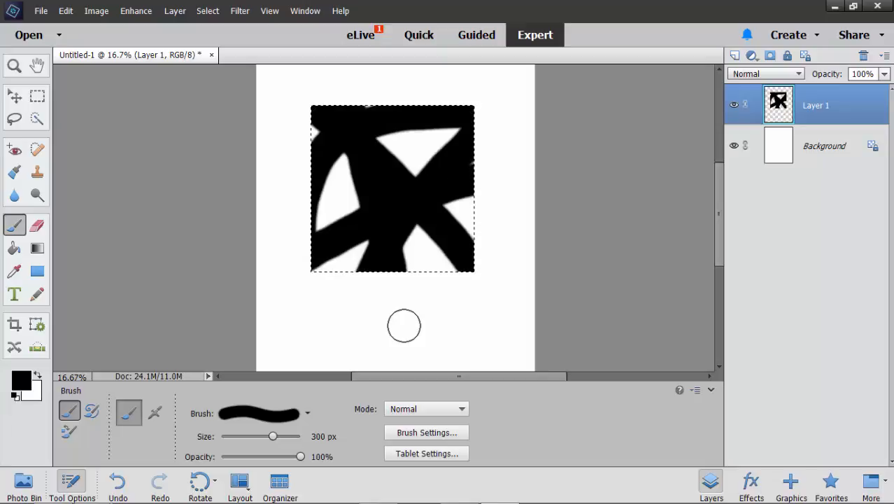
key(ctrl+z)
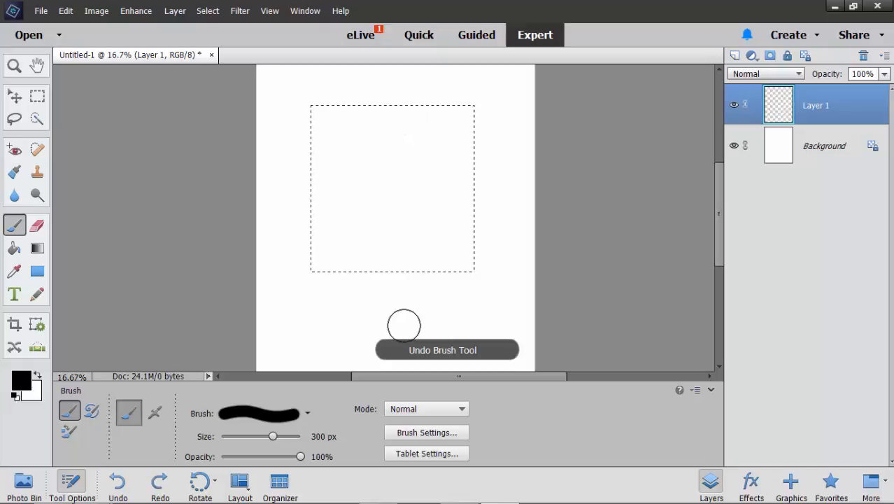
- Fill the square selection with black using the Paint Bucket, then undo the fill
click(14, 249)
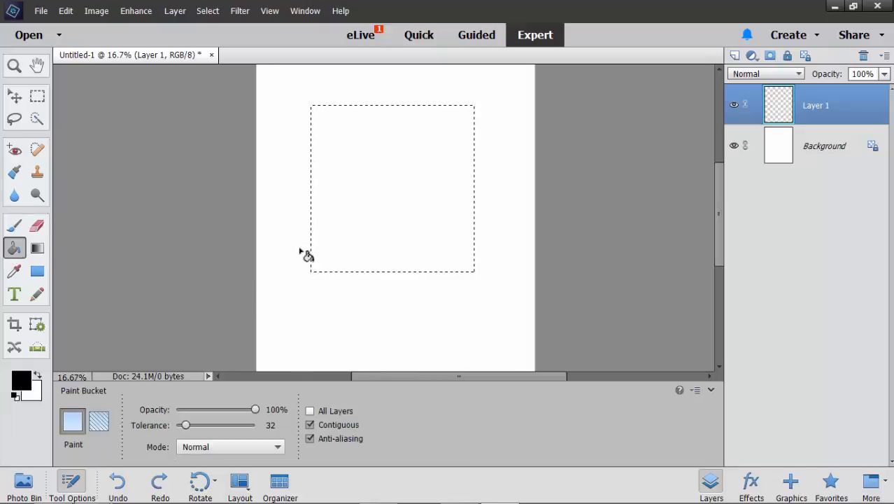
click(340, 165)
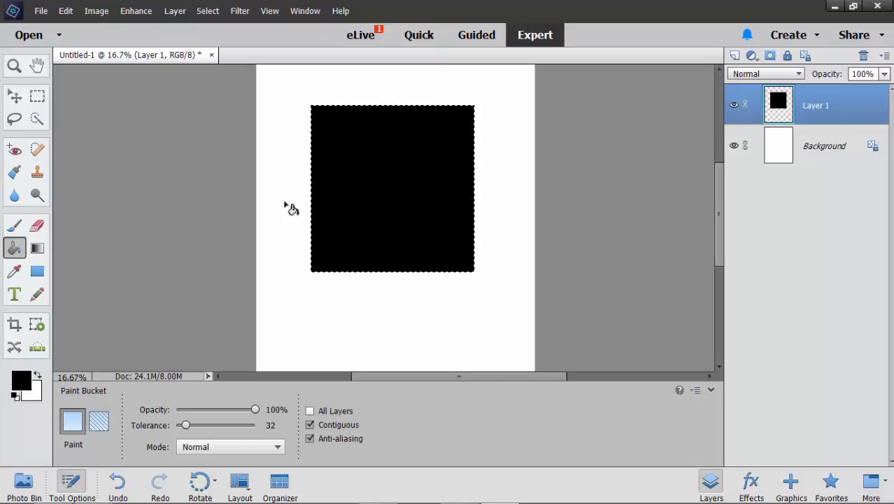
key(ctrl+z)
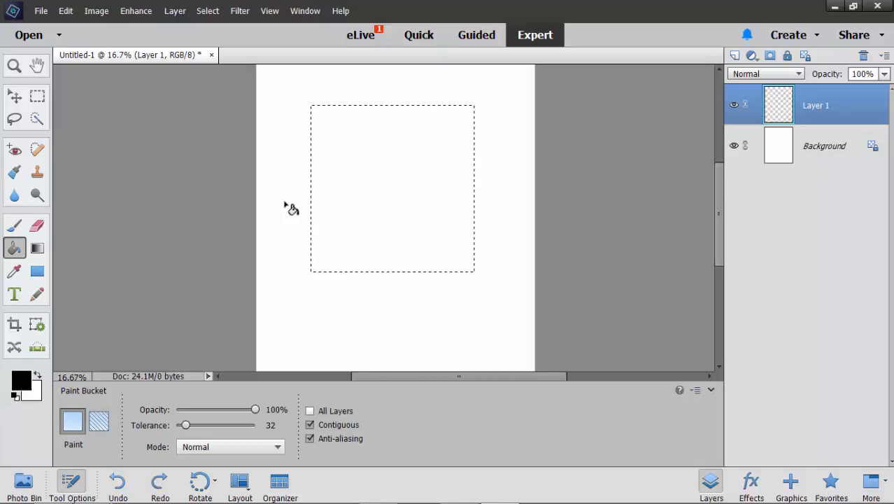
- Try to cut the contents of the square selection, then deselect it
key(ctrl+x)
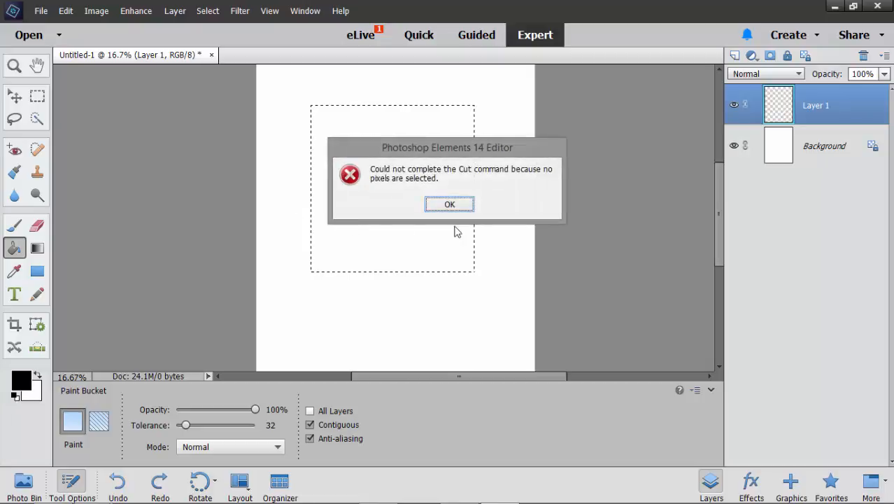
click(449, 204)
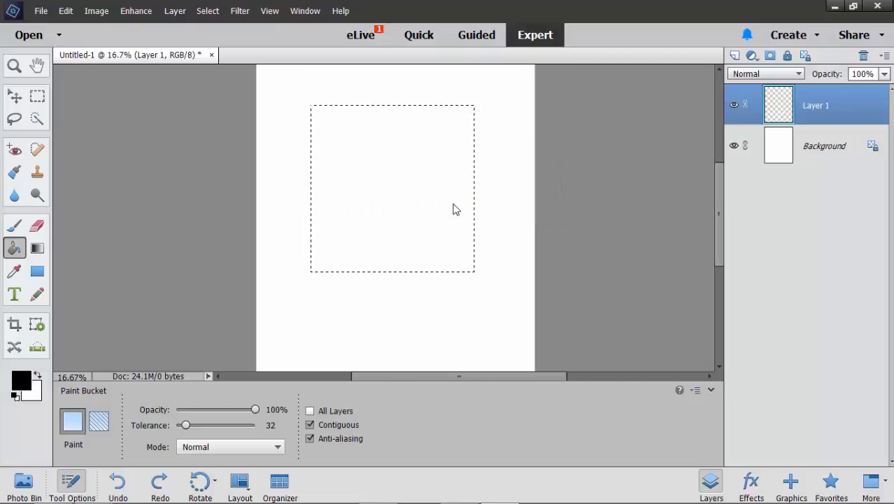
key(ctrl+d)
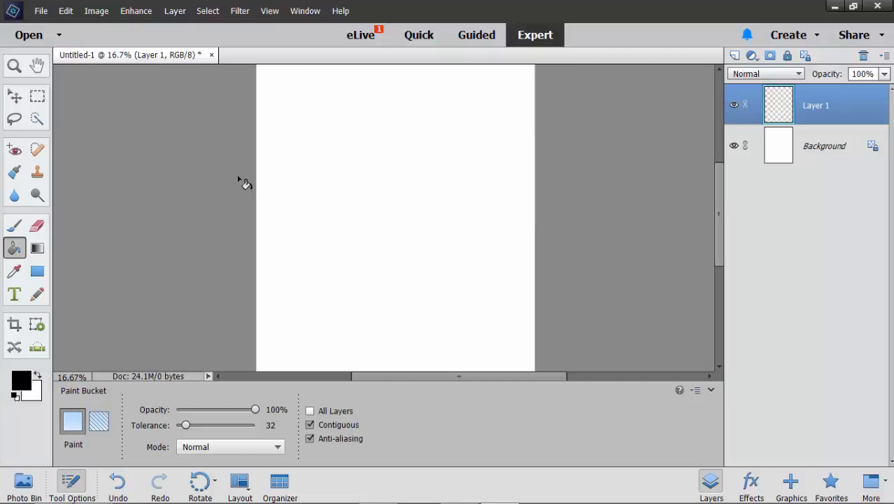
- Draw black-to-white linear gradients down the full height of the page on Layer 1 with the Gradient tool, undoing each one
click(38, 251)
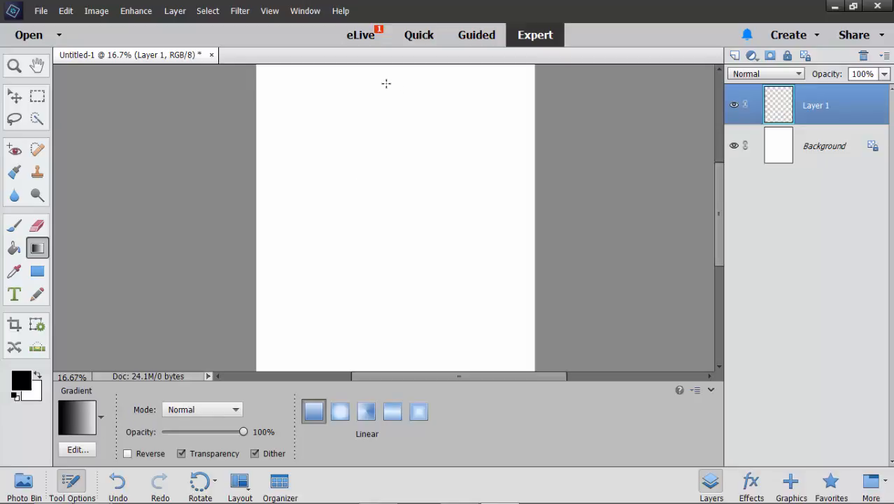
scroll(386, 83, down, 1)
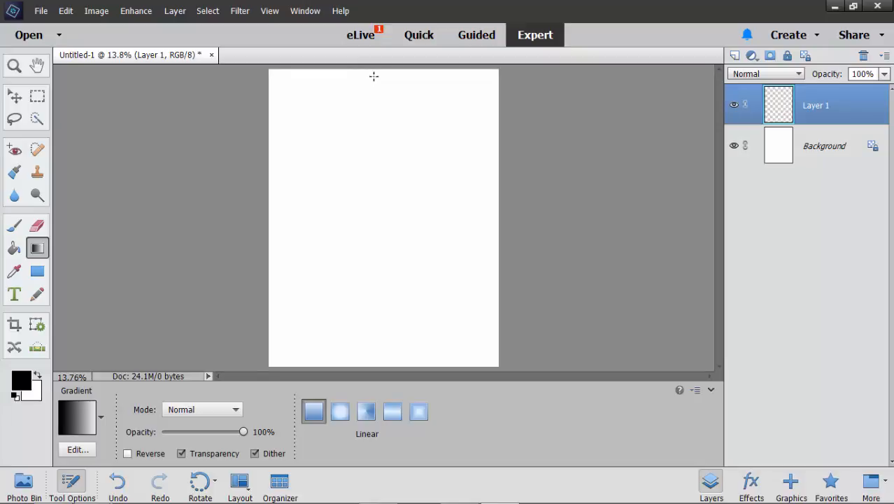
mouse_move(374, 76)
mouse_down()
mouse_move(454, 256)
mouse_move(394, 309)
mouse_move(347, 332)
mouse_move(375, 354)
mouse_move(453, 348)
mouse_move(443, 354)
mouse_move(395, 341)
mouse_move(393, 358)
mouse_move(374, 358)
mouse_up()
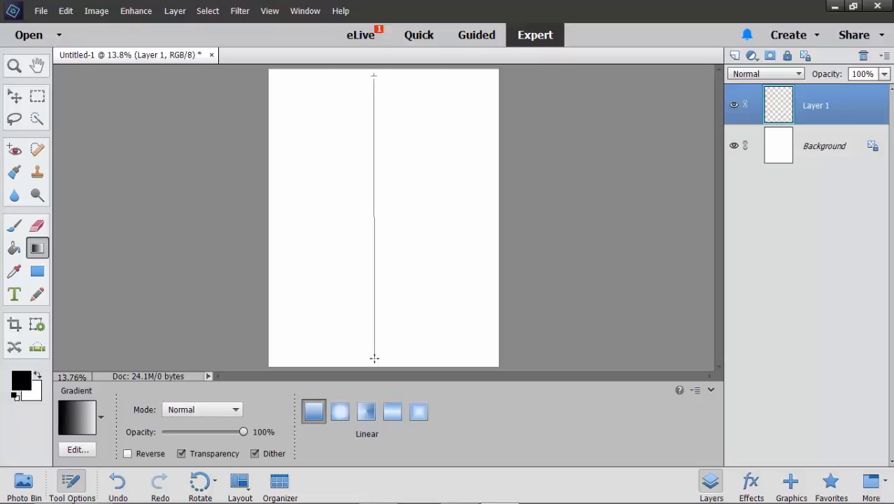
drag(374, 358, 374, 358)
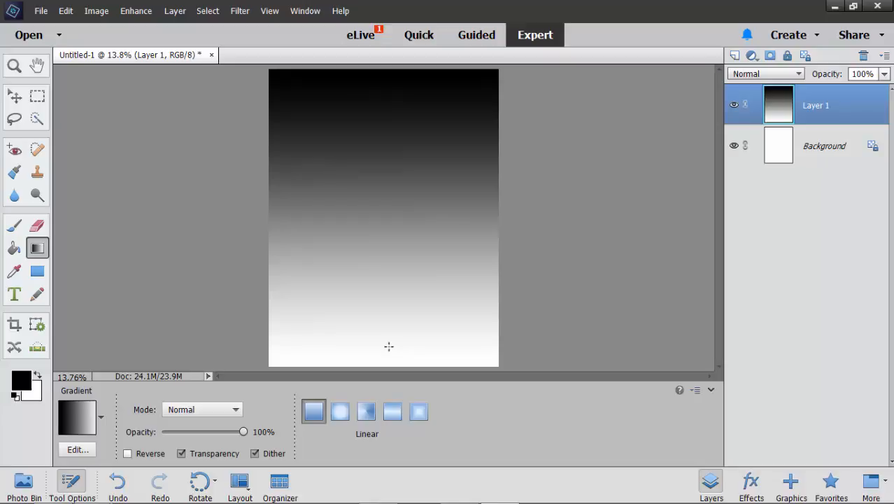
key(ctrl+z)
key(ctrl+z)
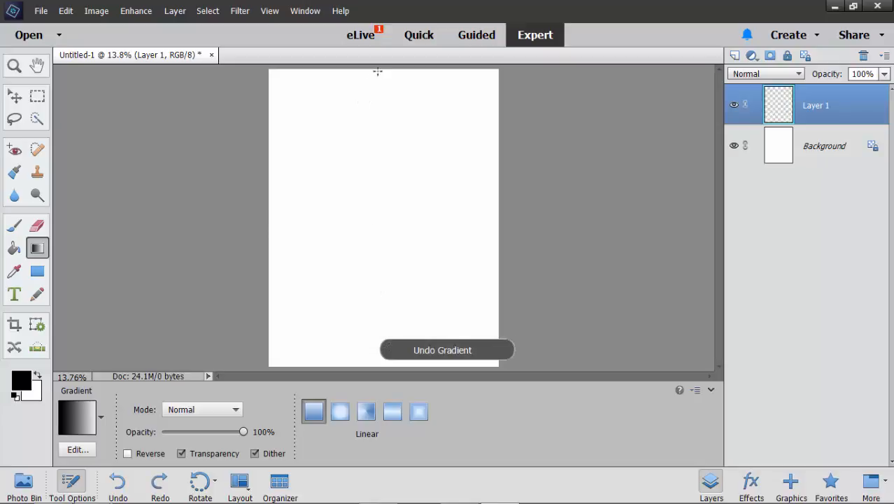
drag(377, 70, 378, 365)
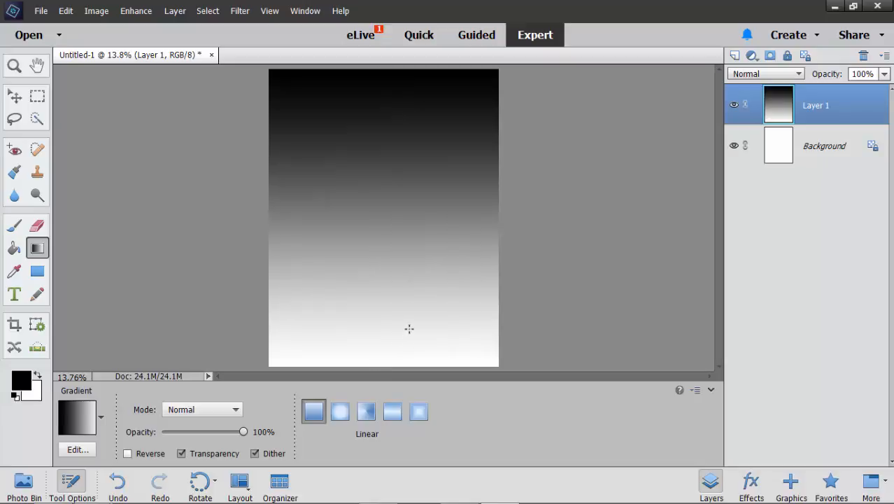
key(ctrl+z)
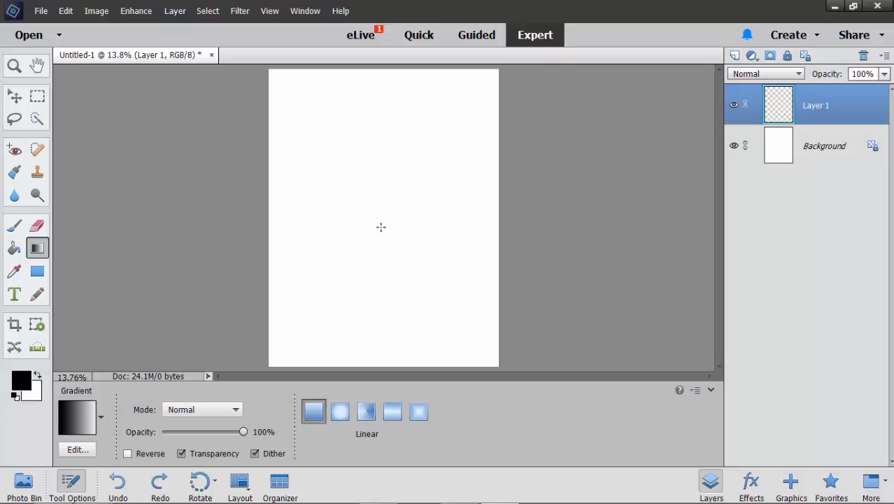
- Draw a linear gradient from the middle of the page down to its bottom edge, then undo it
drag(381, 226, 381, 365)
drag(381, 365, 381, 365)
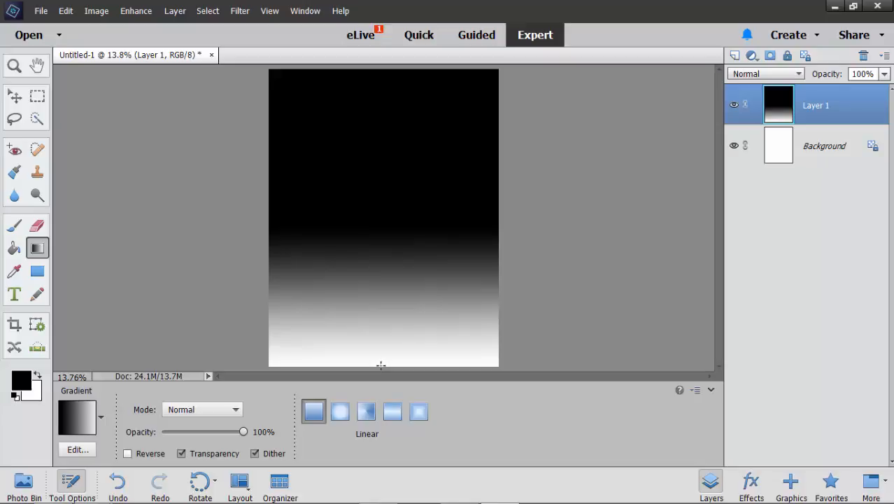
key(ctrl+z)
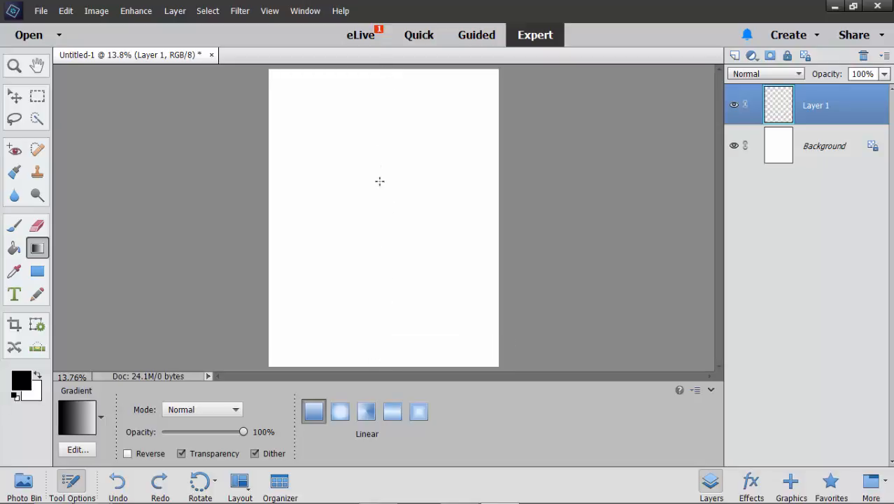
- Draw a short vertical linear gradient across the middle of the page, then a much shorter one, undoing each
drag(384, 178, 384, 266)
drag(384, 267, 383, 265)
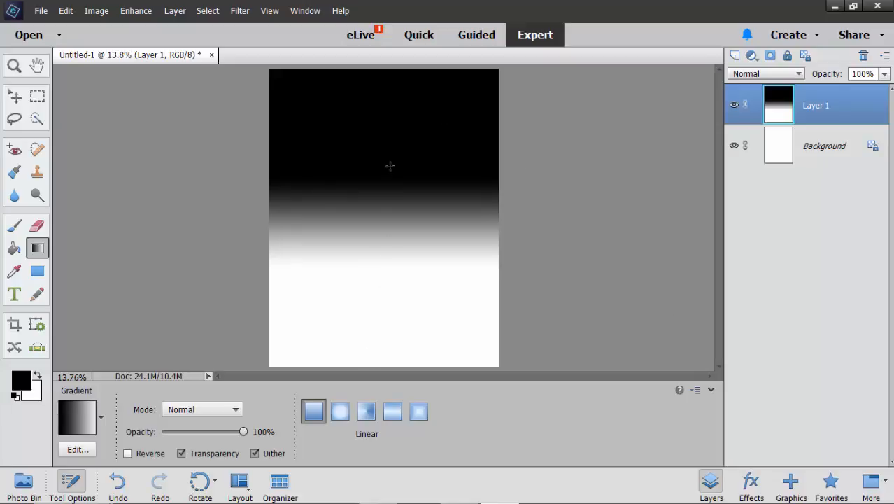
key(ctrl+z)
drag(382, 196, 384, 219)
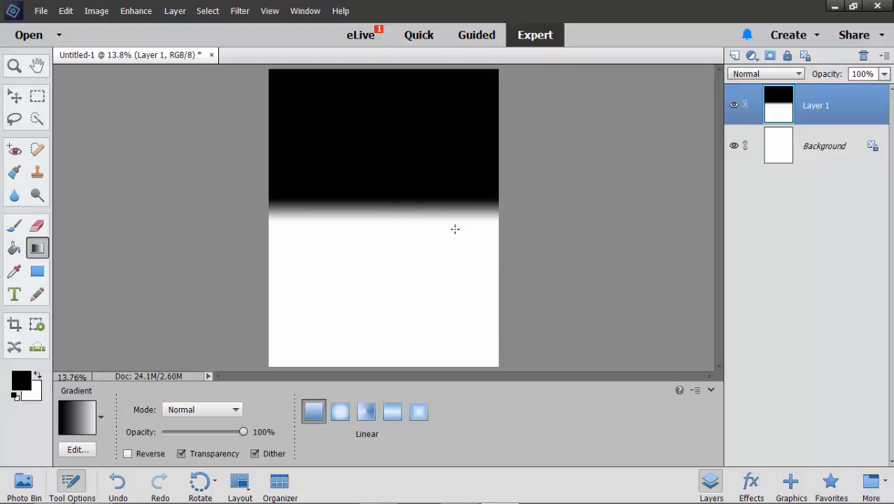
key(ctrl+z)
- Draw several linear gradients over one another in diagonal and vertical directions on Layer 1, then undo them all
mouse_move(316, 133)
mouse_down()
mouse_move(347, 158)
mouse_move(398, 244)
mouse_up()
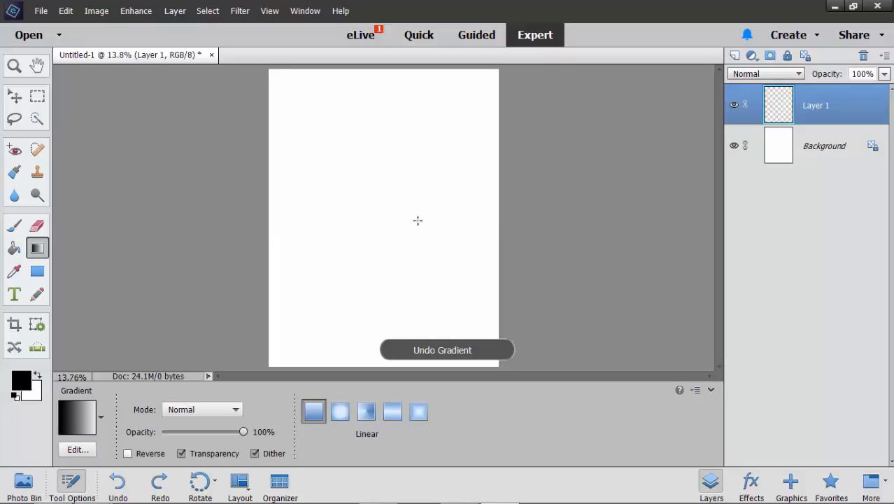
drag(435, 115, 423, 277)
drag(463, 119, 330, 304)
drag(372, 131, 373, 331)
key(ctrl+z)
key(ctrl+z)
key(ctrl+z)
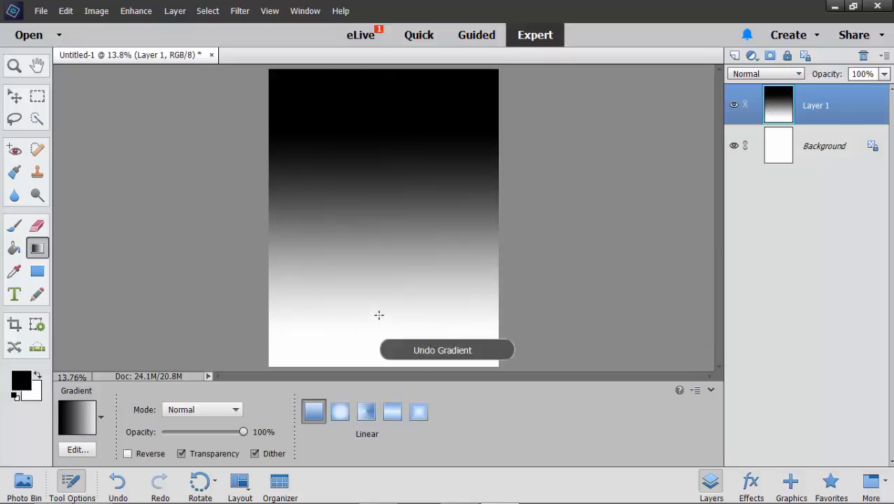
key(ctrl+z)
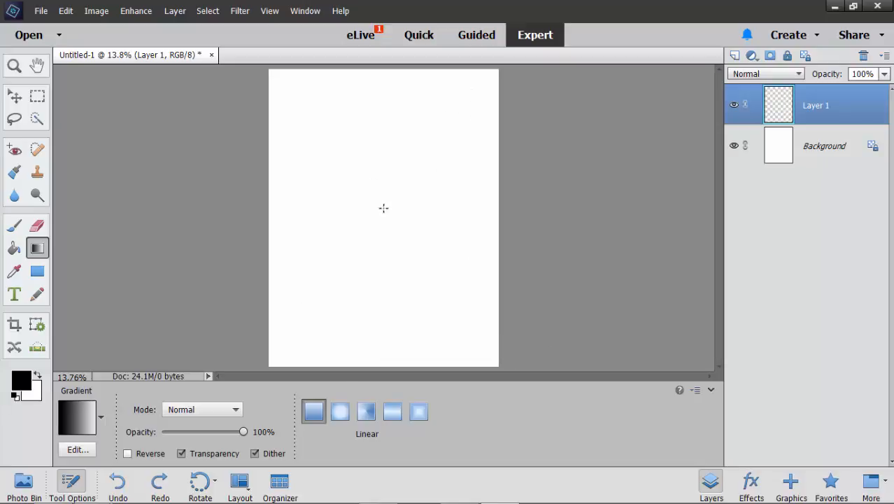
- Set the gradient type to Radial, draw one from the page centre to its right edge, then undo the gradient
click(341, 413)
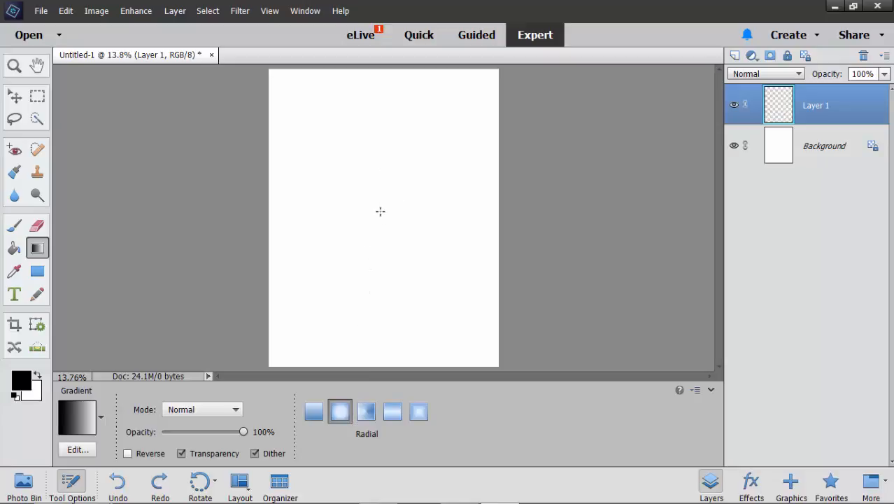
mouse_move(380, 212)
mouse_down()
mouse_move(479, 365)
mouse_move(496, 361)
mouse_move(467, 245)
mouse_move(495, 212)
mouse_up()
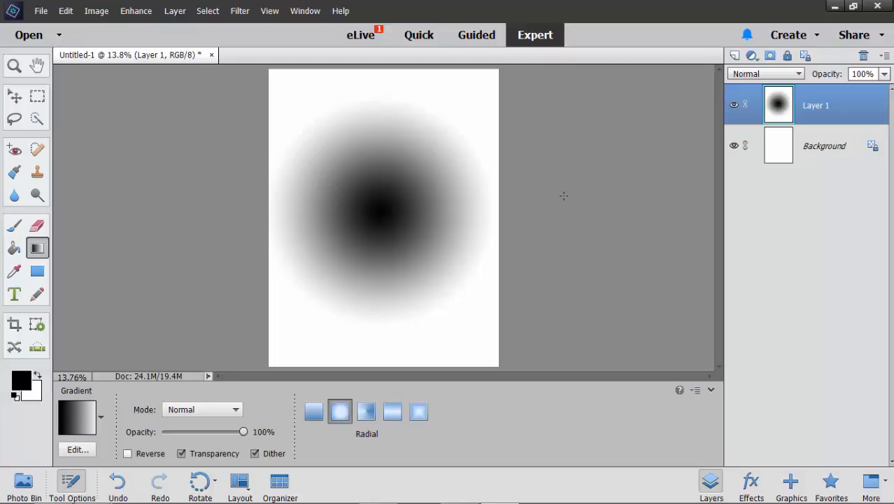
key(ctrl+z)
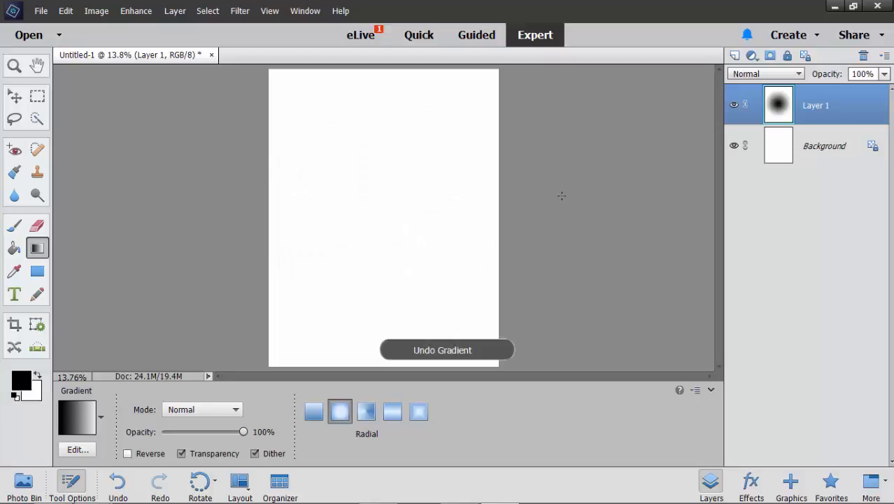
- Draw larger radial gradients from the page centre to the bottom-right corner and then far beyond the right edge, undoing each
drag(384, 213, 499, 365)
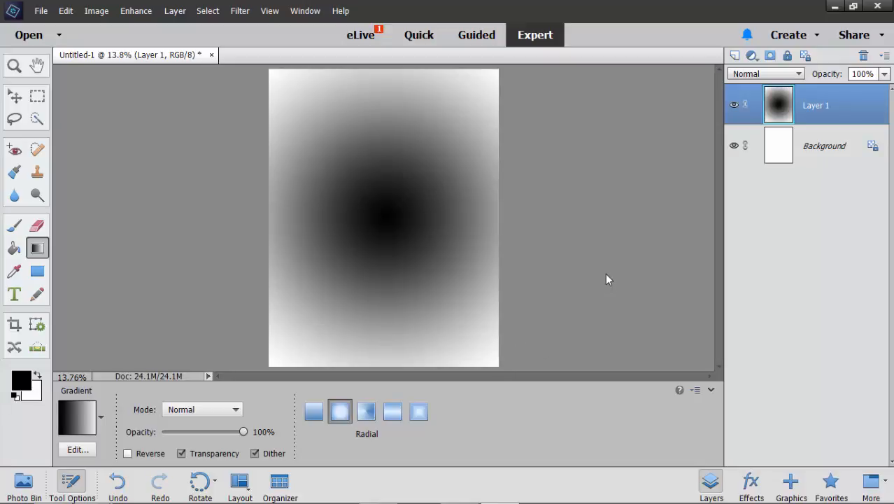
key(ctrl+z)
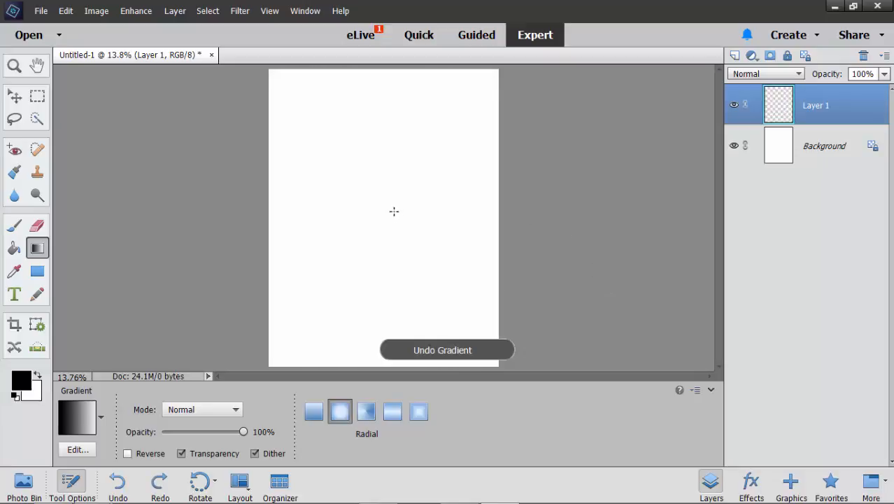
drag(390, 212, 658, 214)
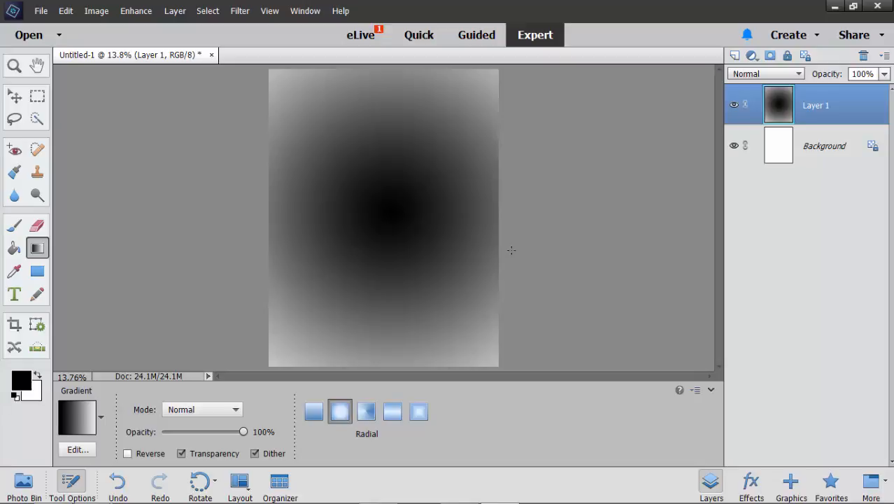
key(ctrl+z)
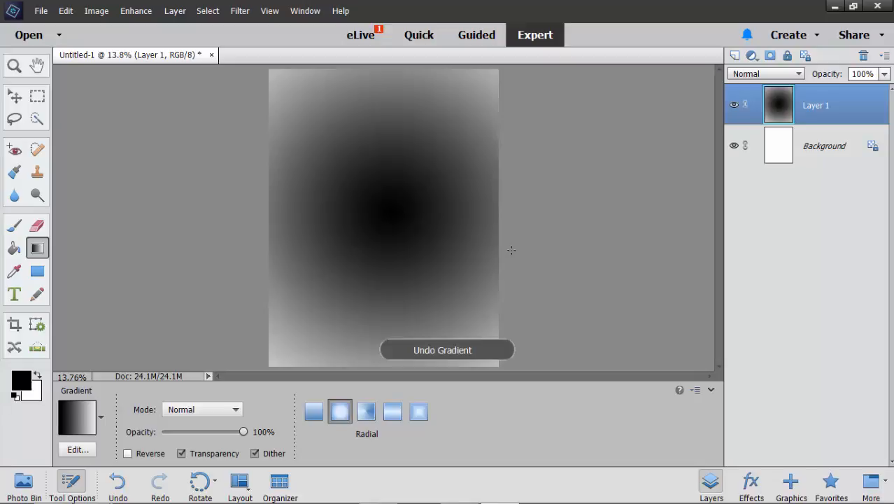